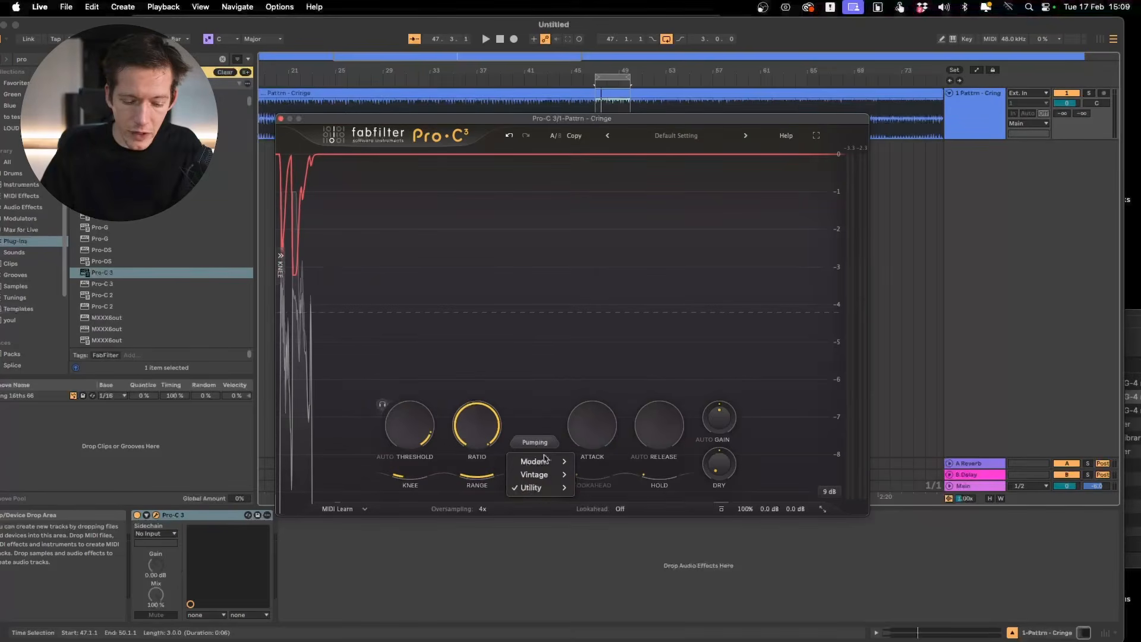
mouse_move(541, 488)
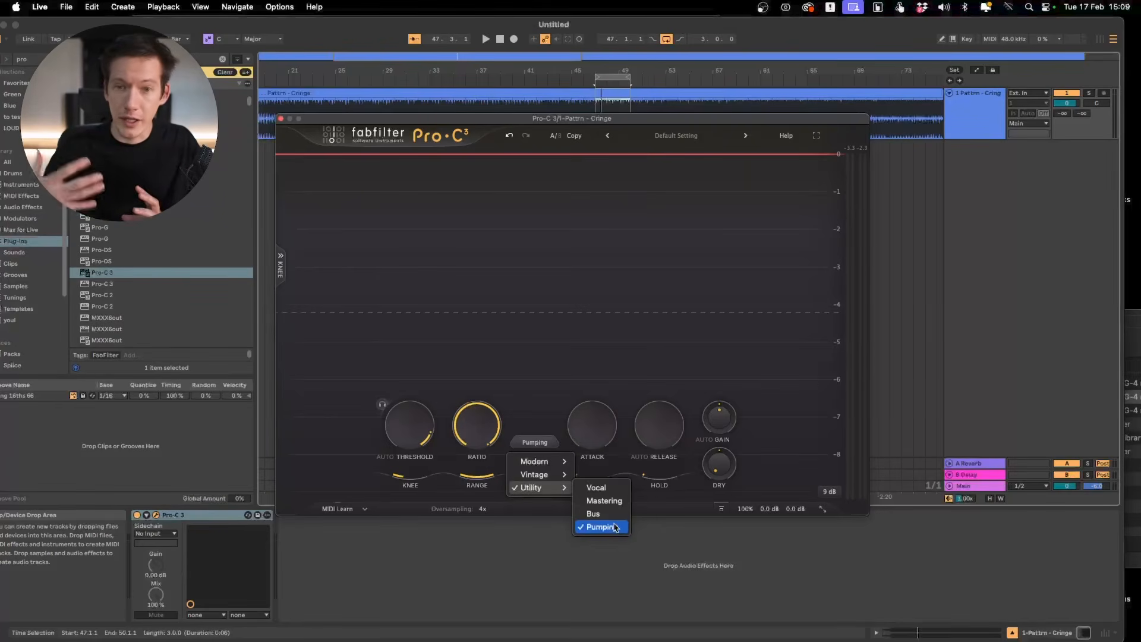
click(670, 349)
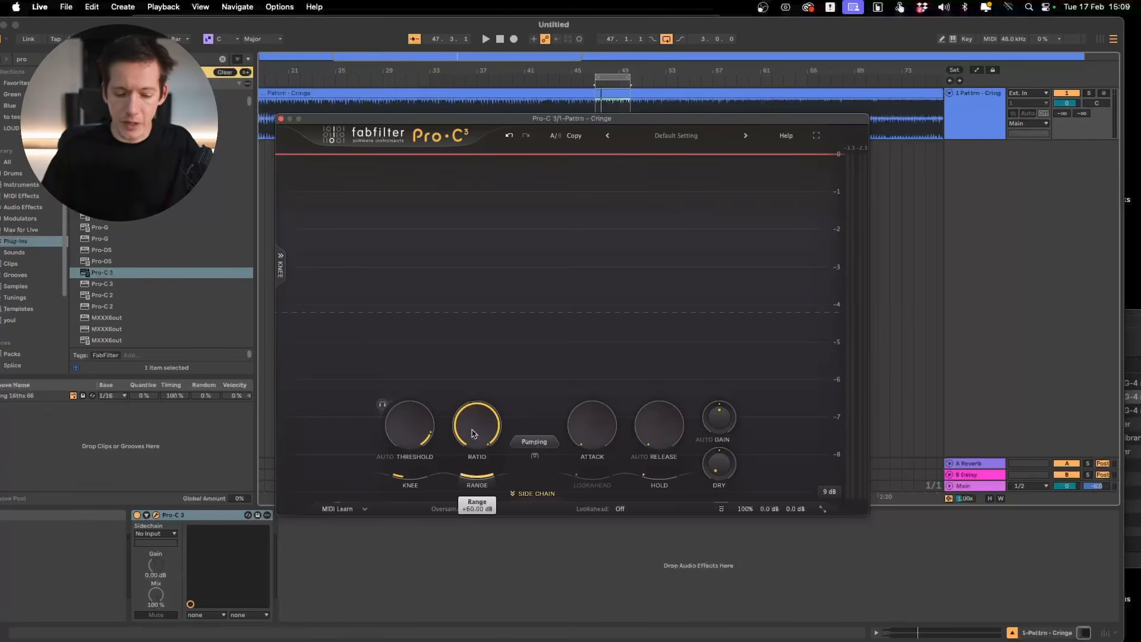
Lower the compressor's threshold to about -6 dB during playback and listen to the triggering audition.
mouse_move(410, 434)
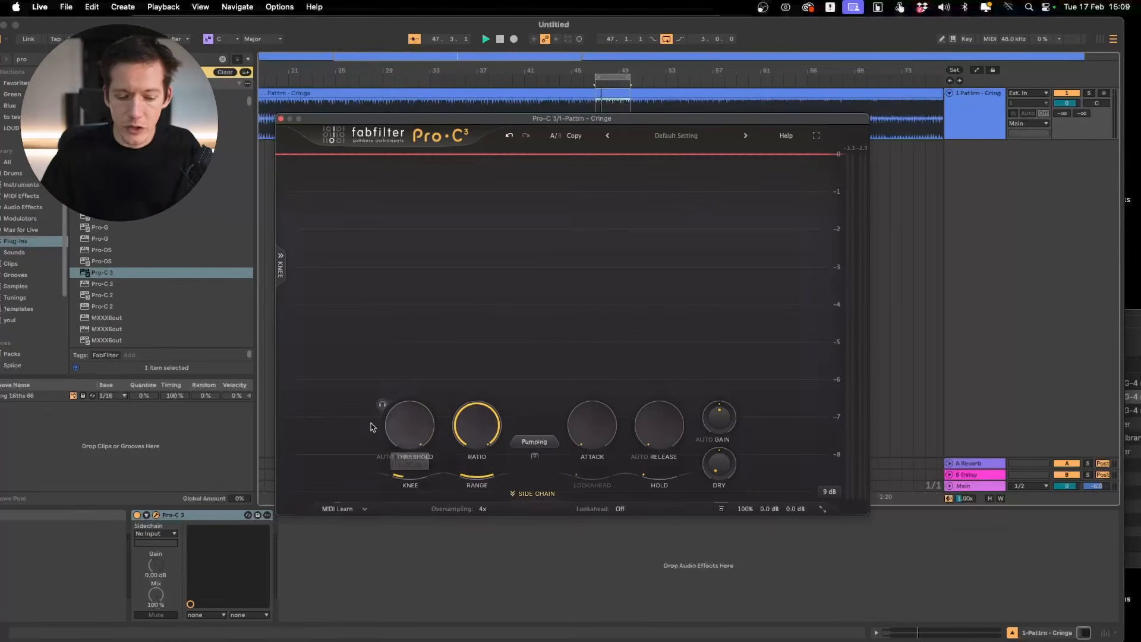
key(space)
drag(393, 416, 393, 449)
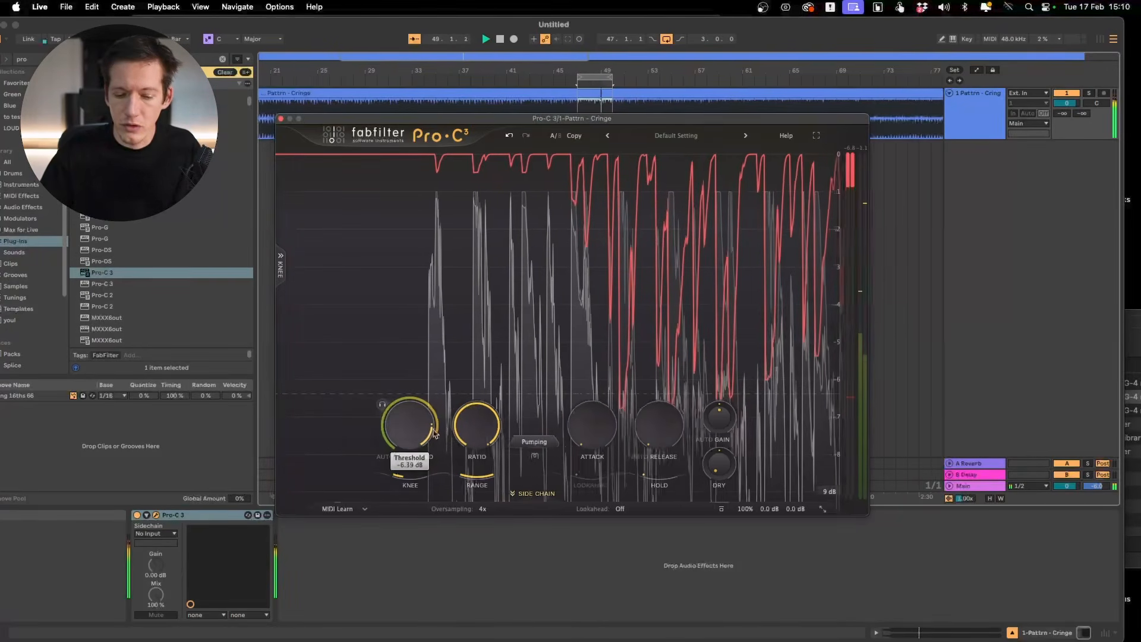
key(space)
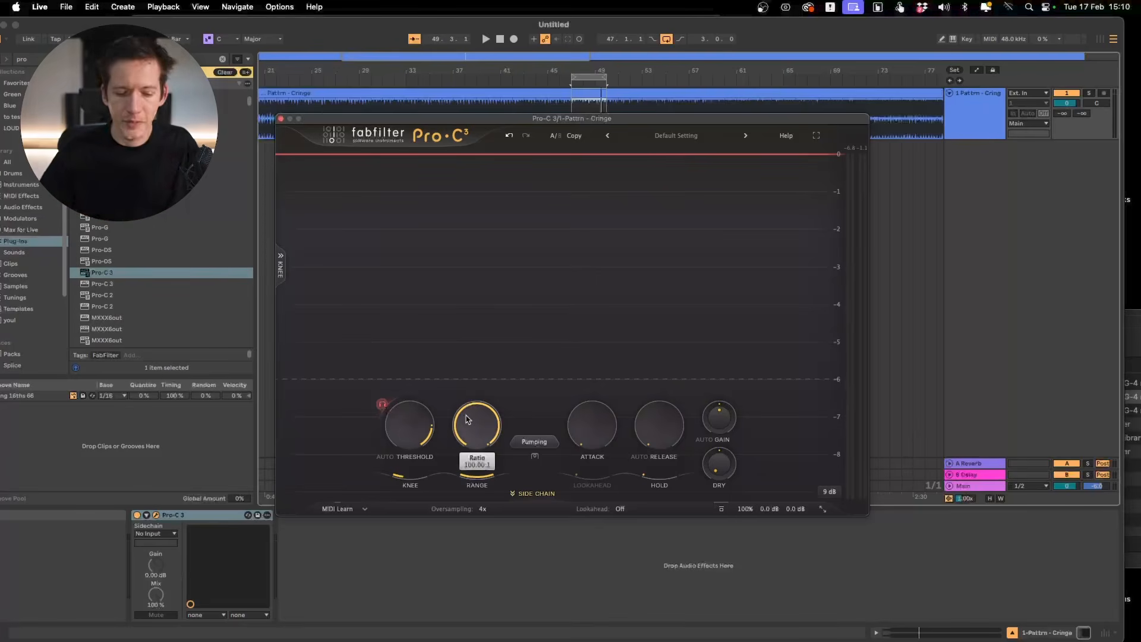
key(space)
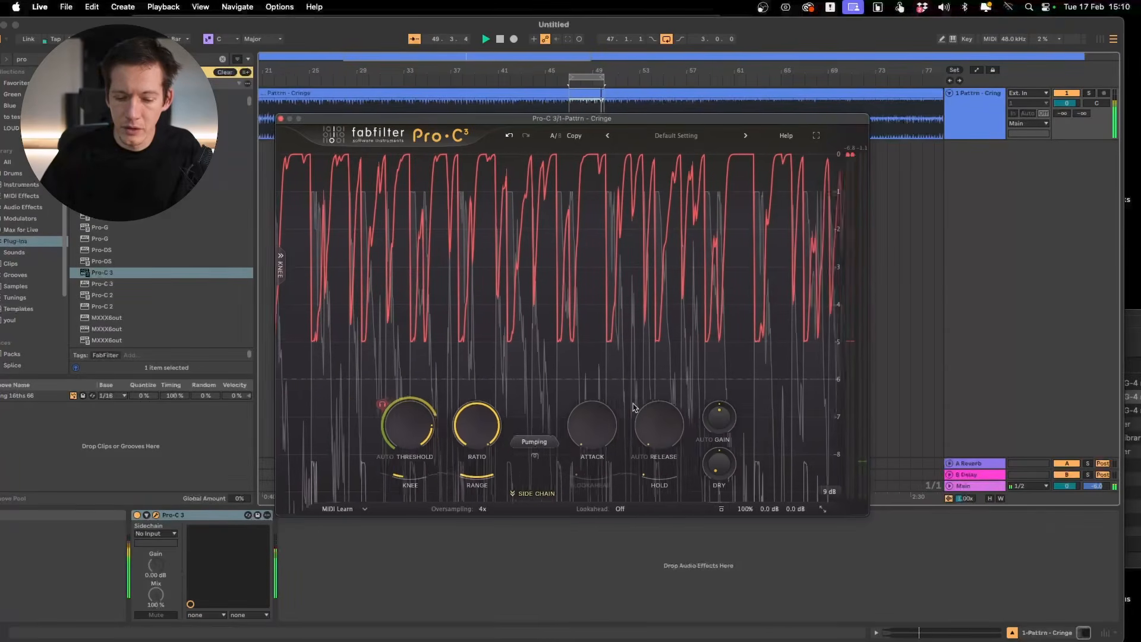
key(space)
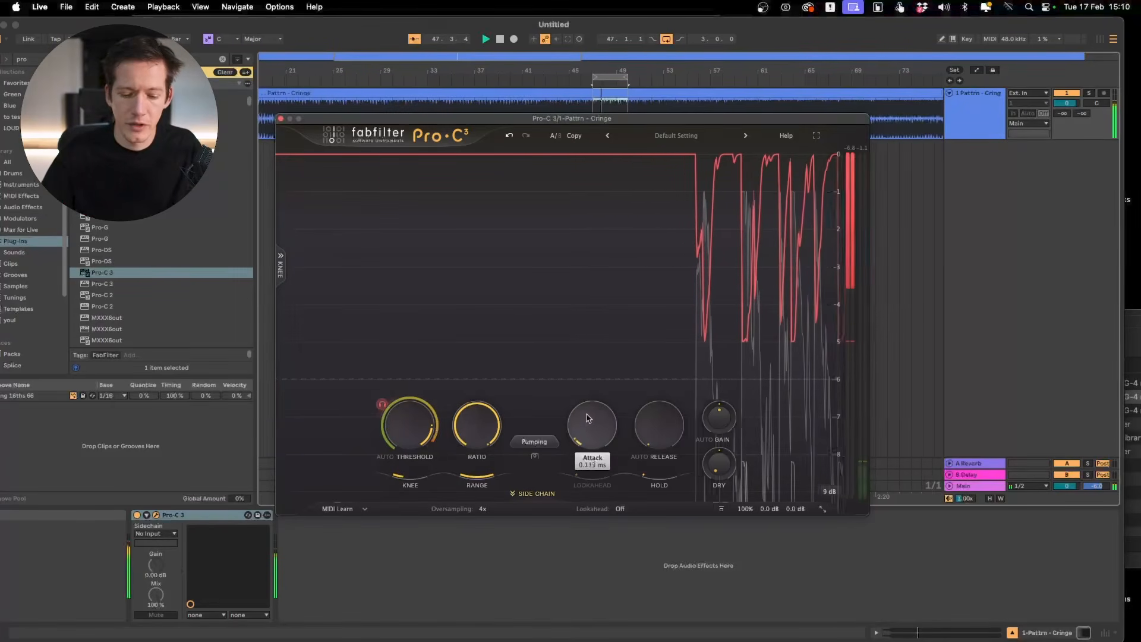
Try a much slower attack during playback and return the attack to its fastest setting.
drag(582, 396, 581, 295)
key(space)
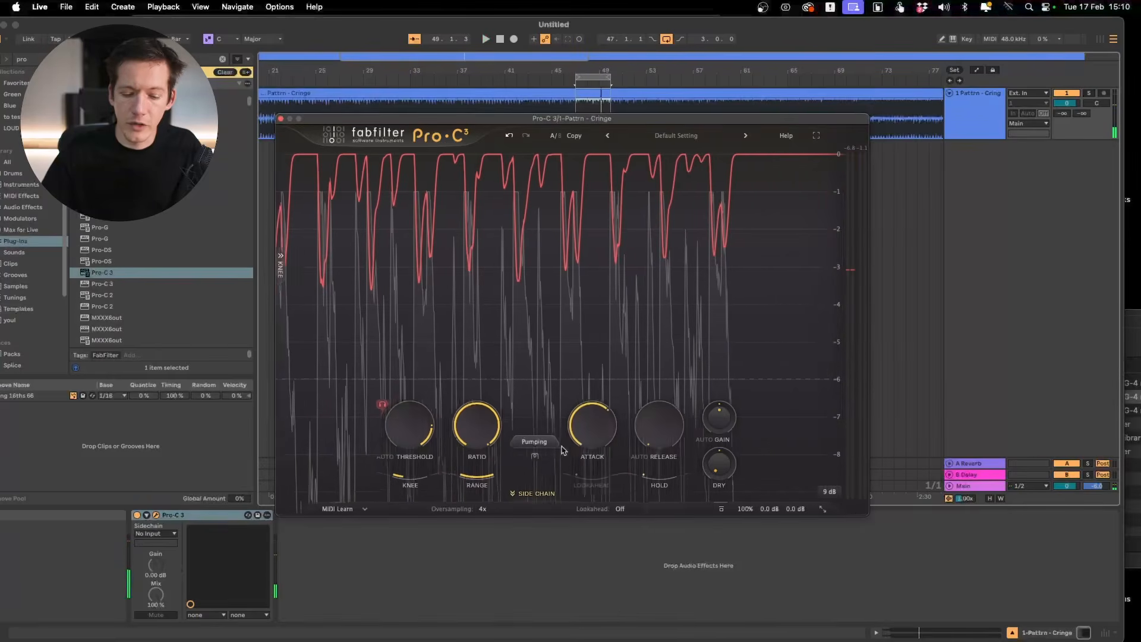
mouse_move(612, 441)
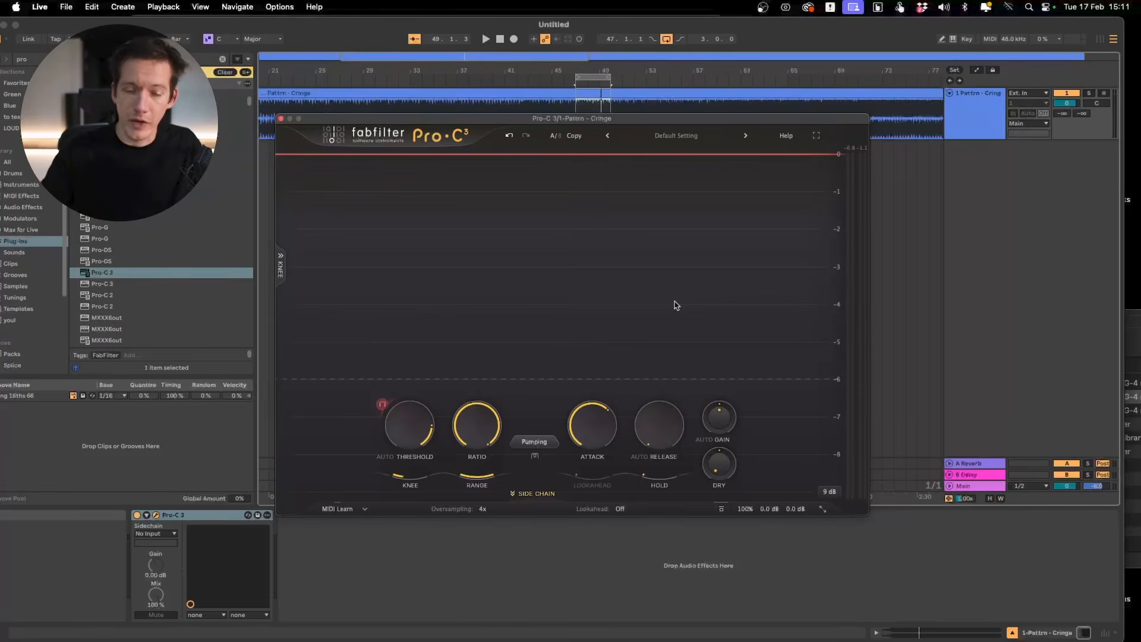
drag(599, 422, 597, 633)
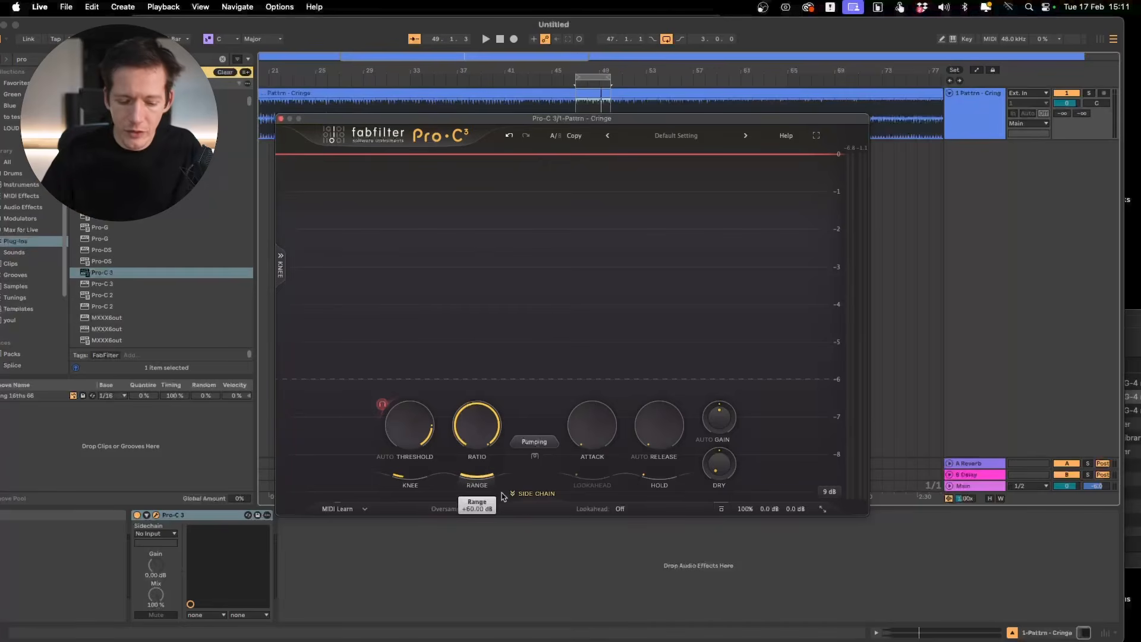
Expand the side chain section, play the track and enable the existing side chain filter.
click(521, 495)
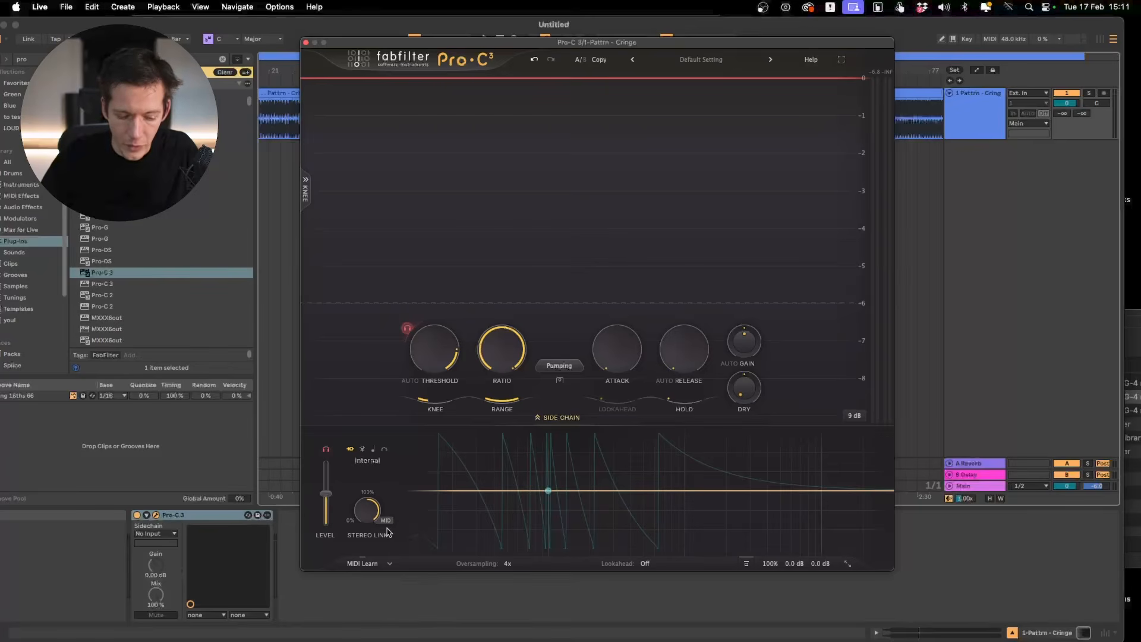
key(space)
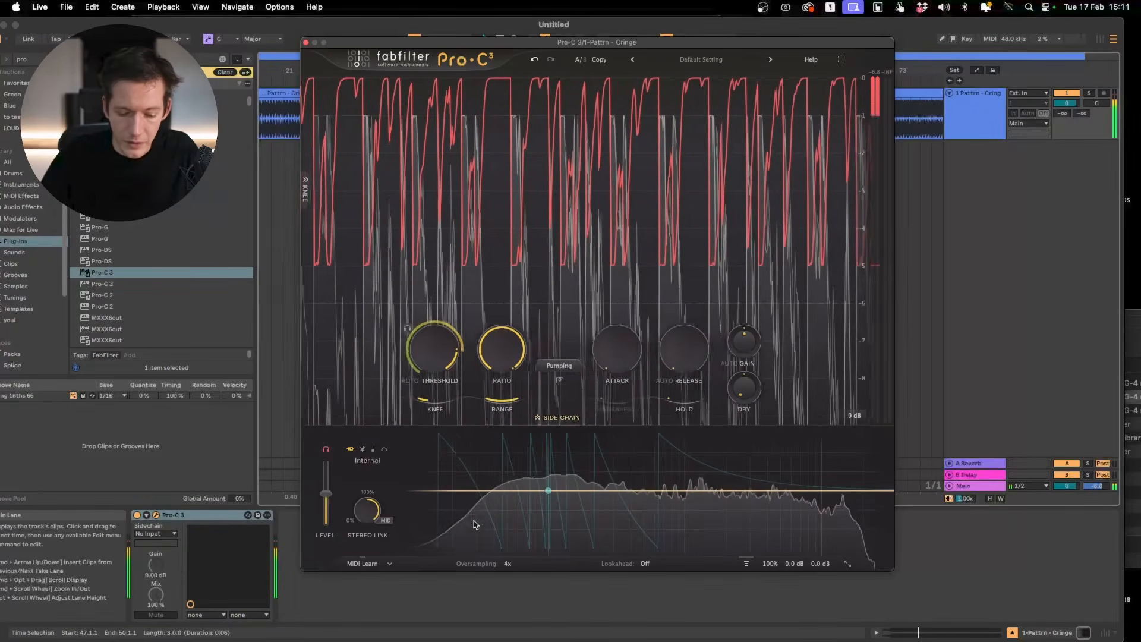
mouse_move(548, 491)
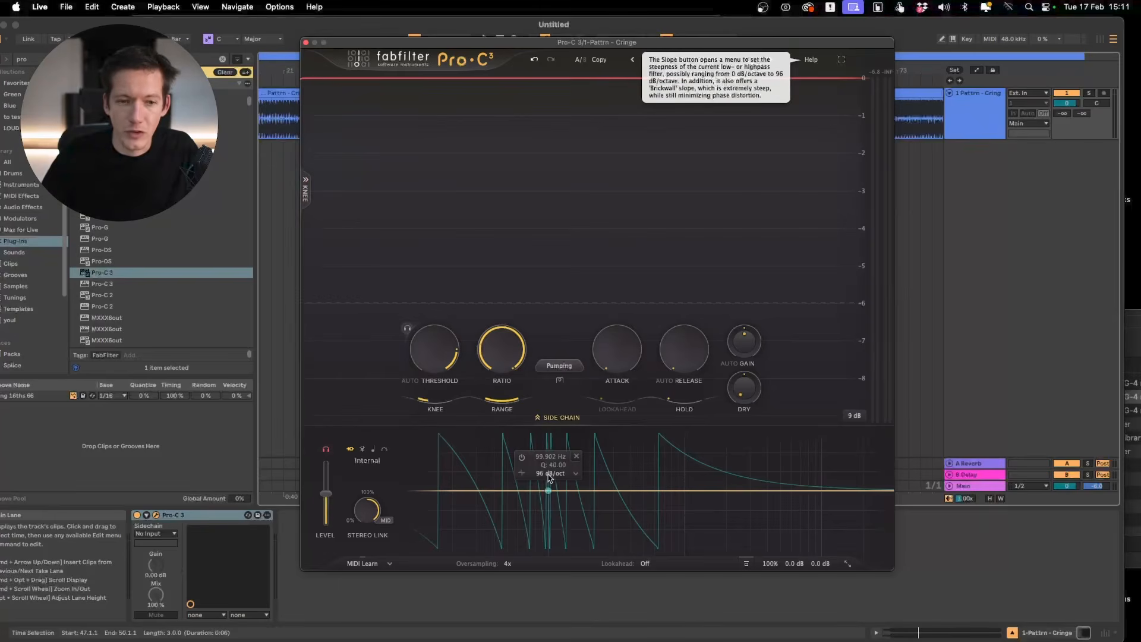
key(space)
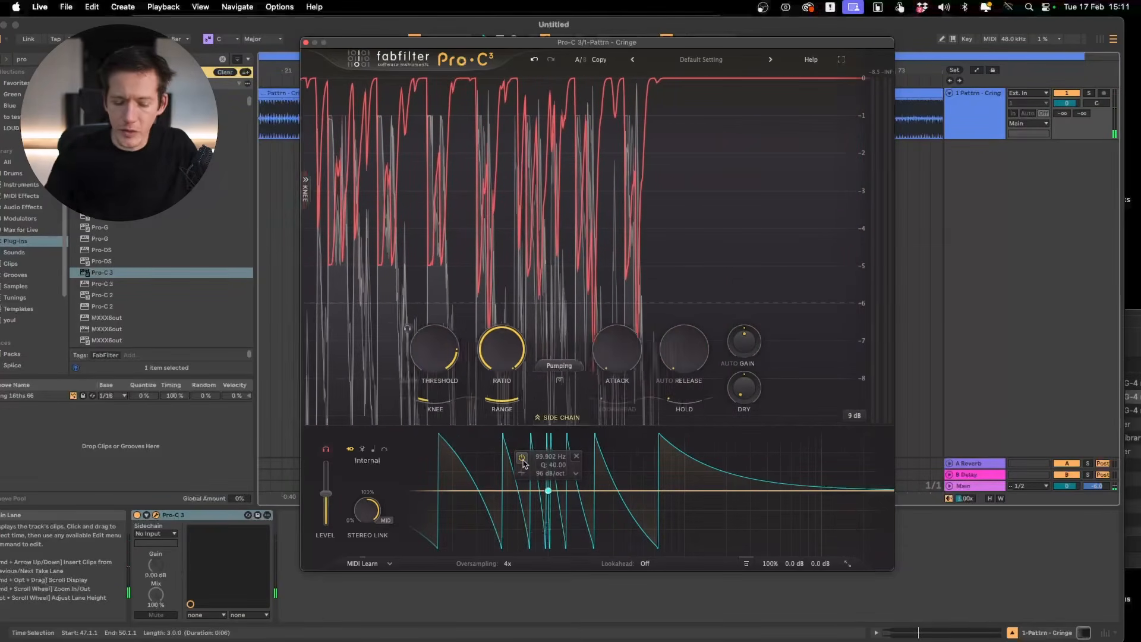
Set the side chain filter's slope to 12 dB/oct with a Q of 0.124 and listen to the result.
click(548, 473)
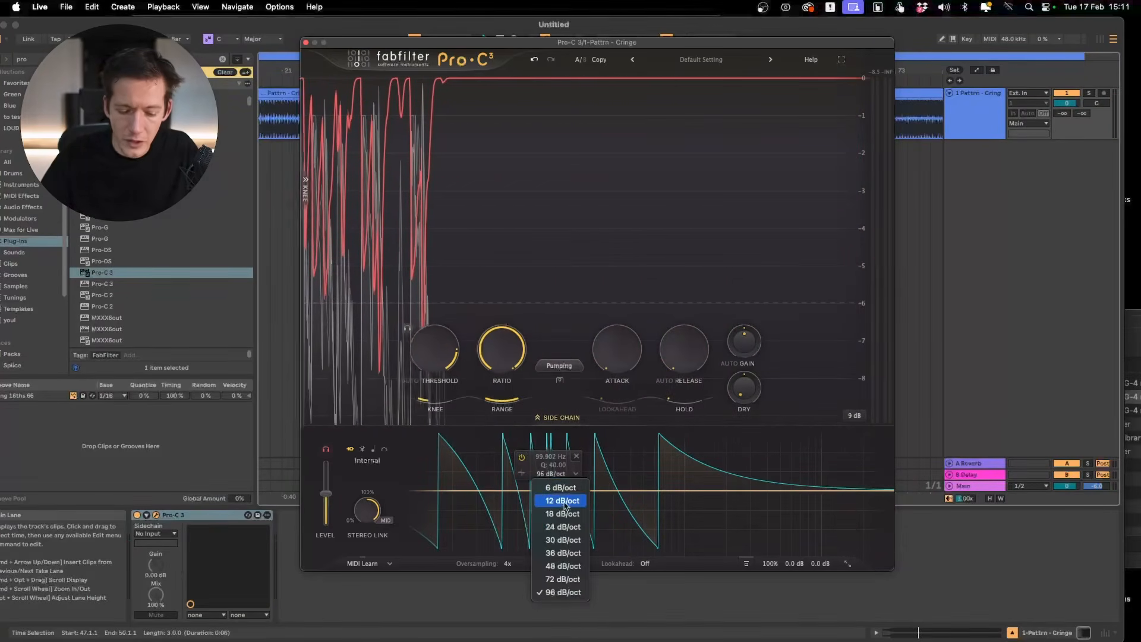
click(551, 493)
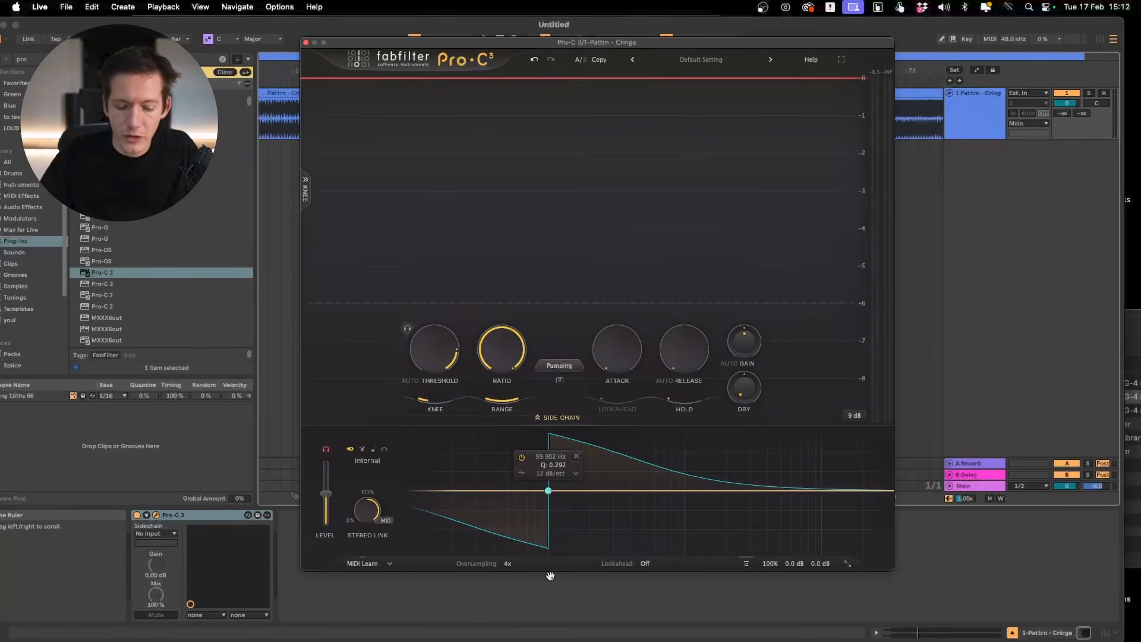
key(space)
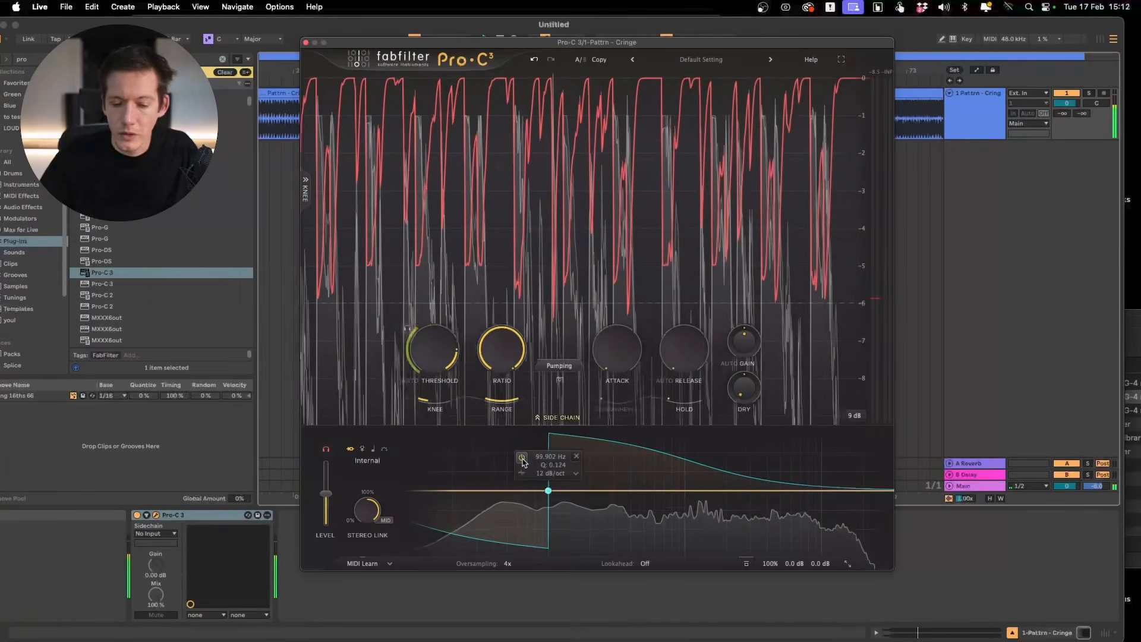
key(space)
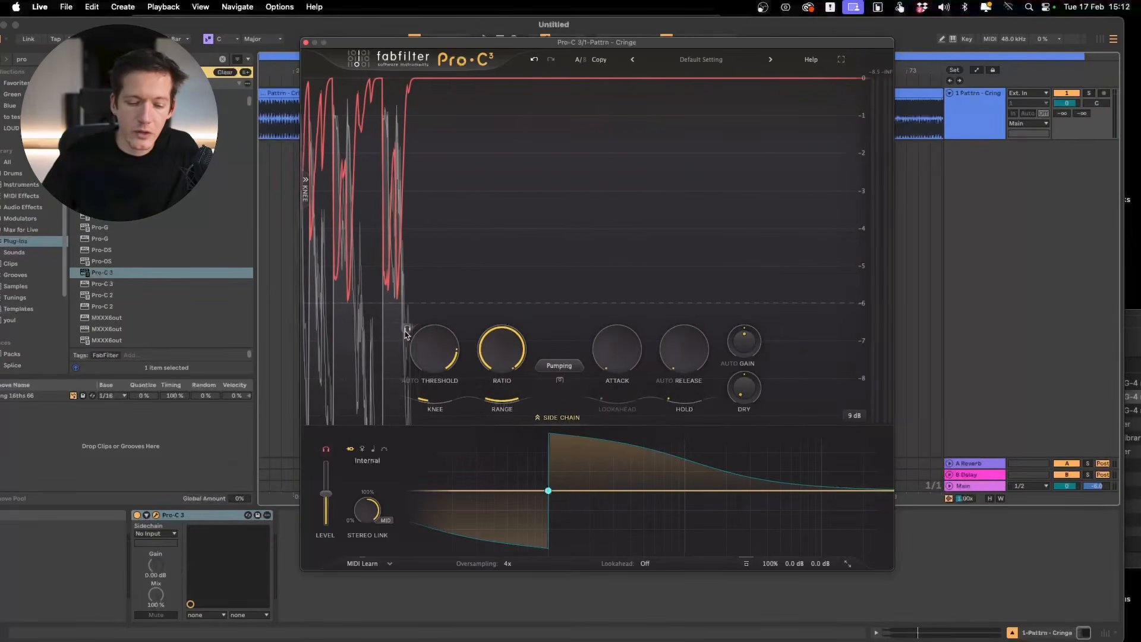
Turn on the threshold's triggering audition and compare playback with the side chain filter on and off.
click(407, 329)
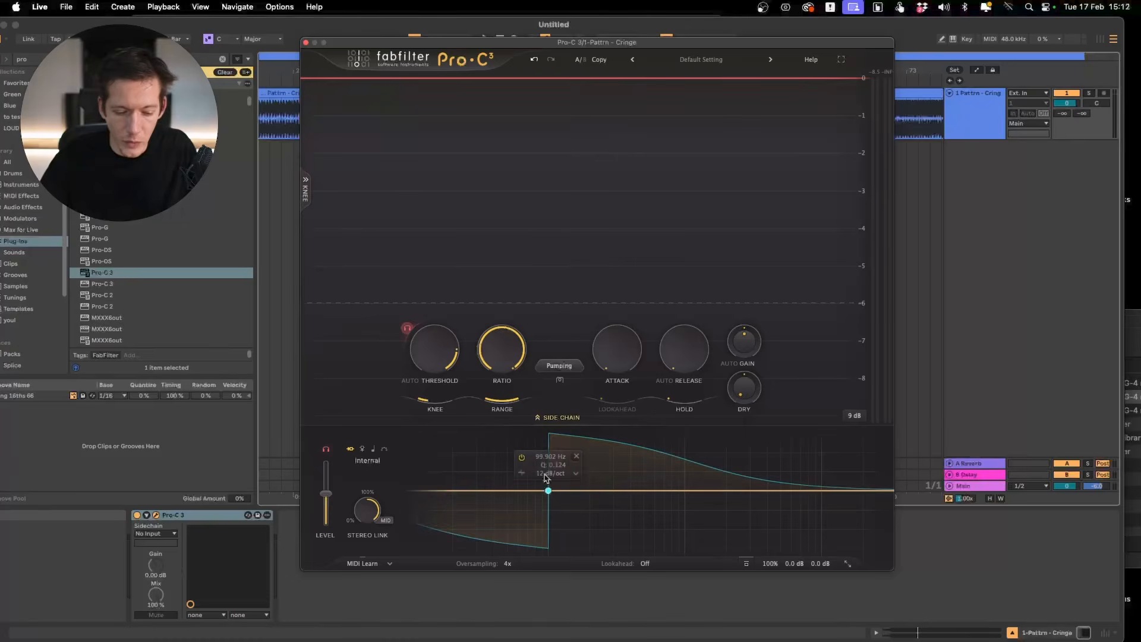
key(space)
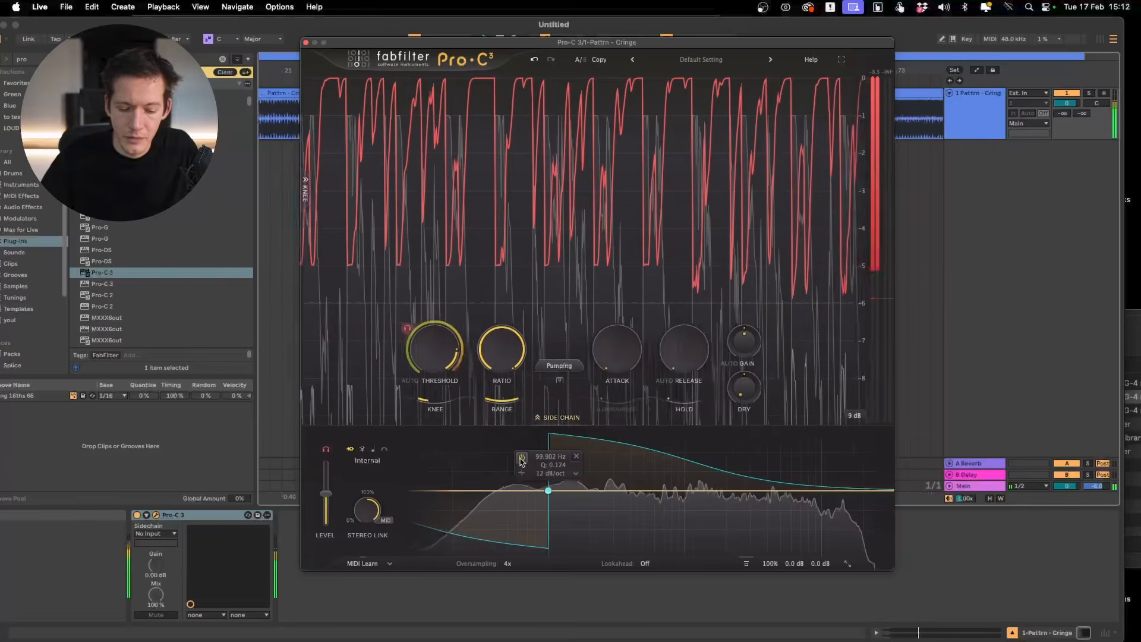
key(space)
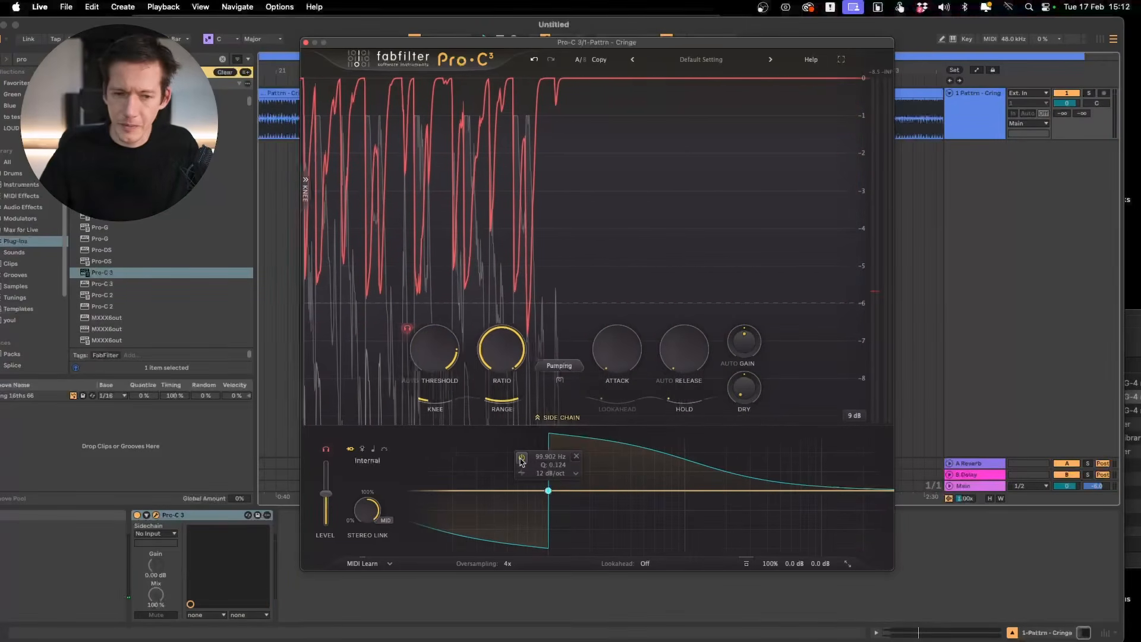
key(space)
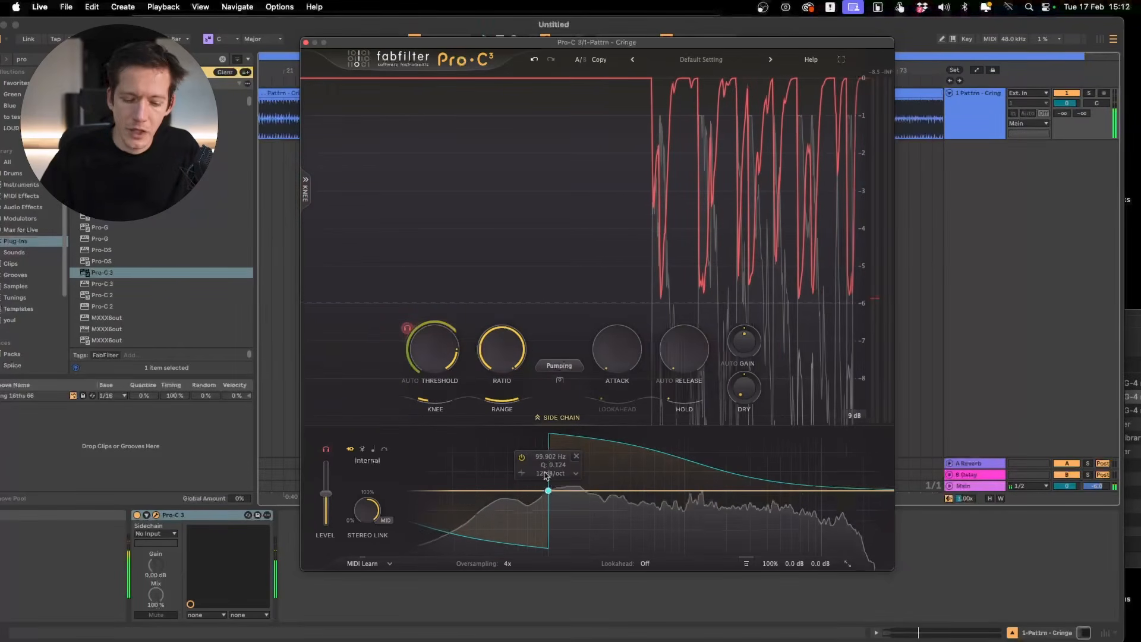
Try the side chain filter at 10 Hz and at about 32 Hz with a Q of 0.992, listening to each.
drag(548, 464, 547, 476)
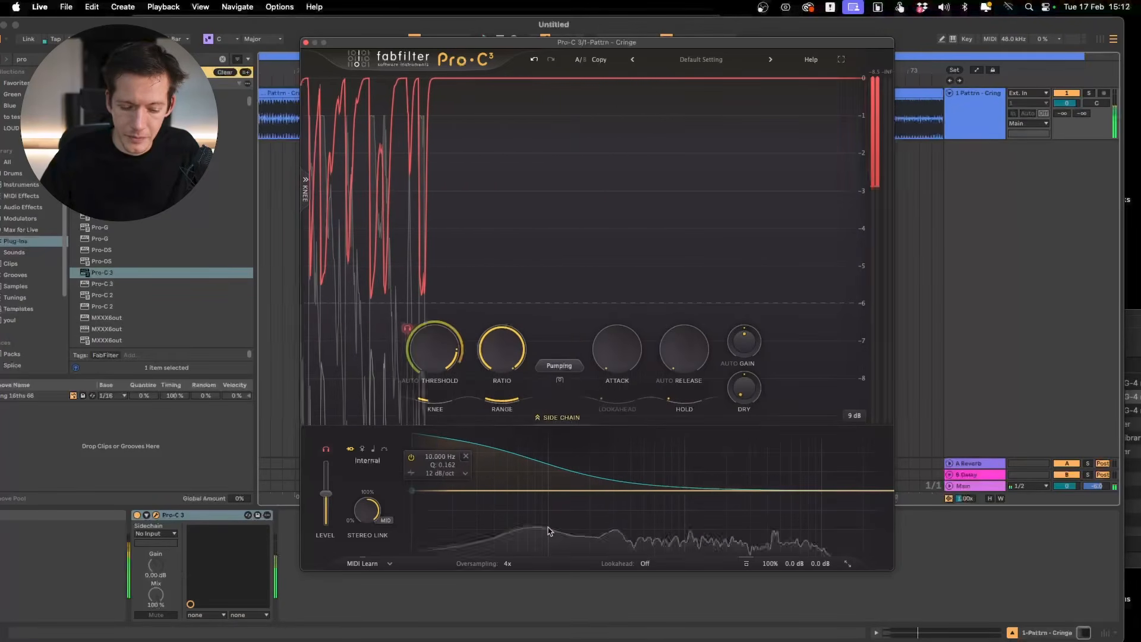
key(space)
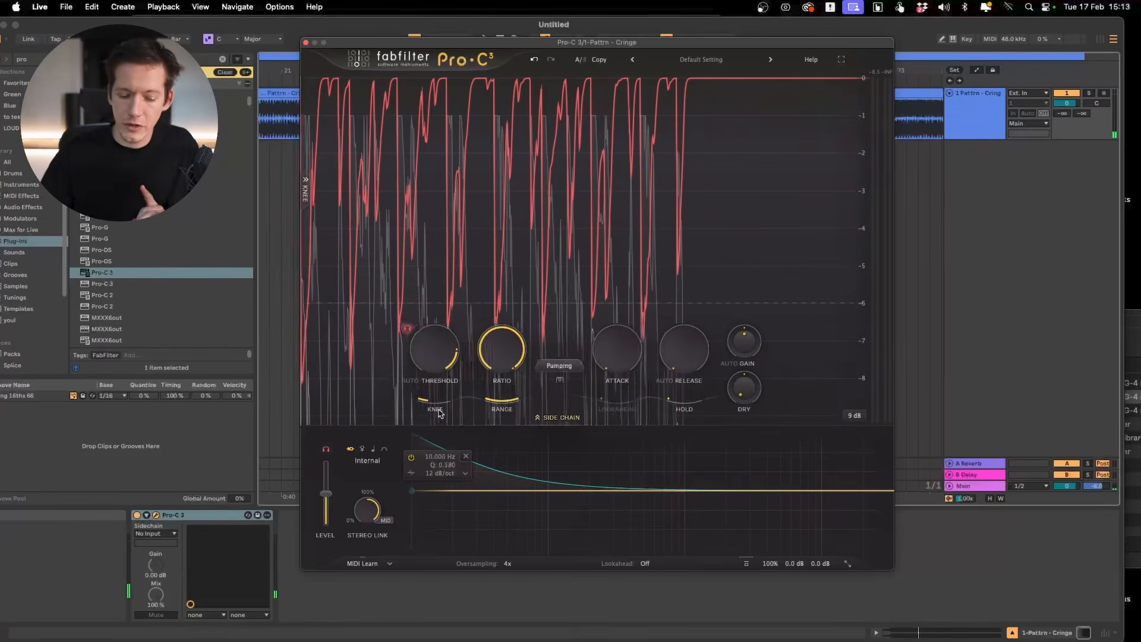
mouse_move(434, 416)
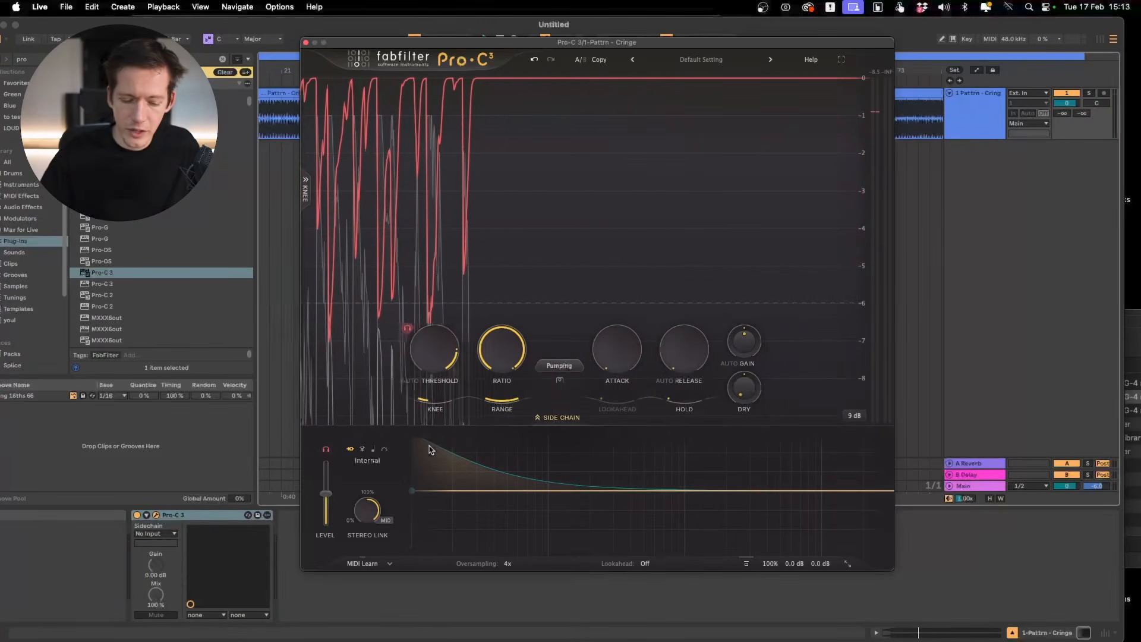
key(space)
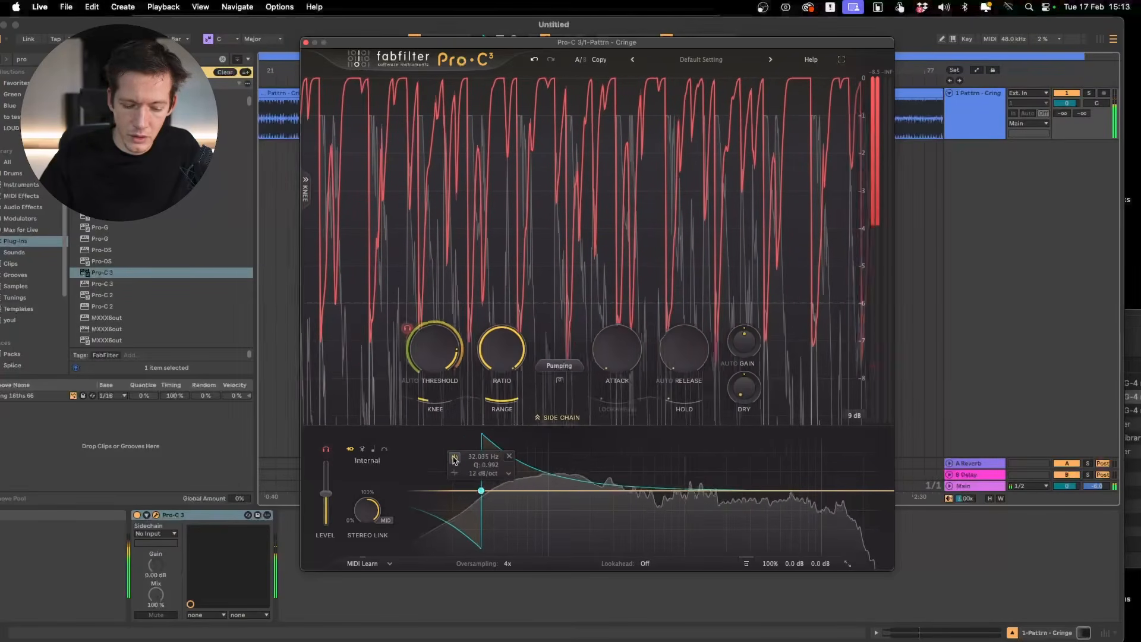
key(space)
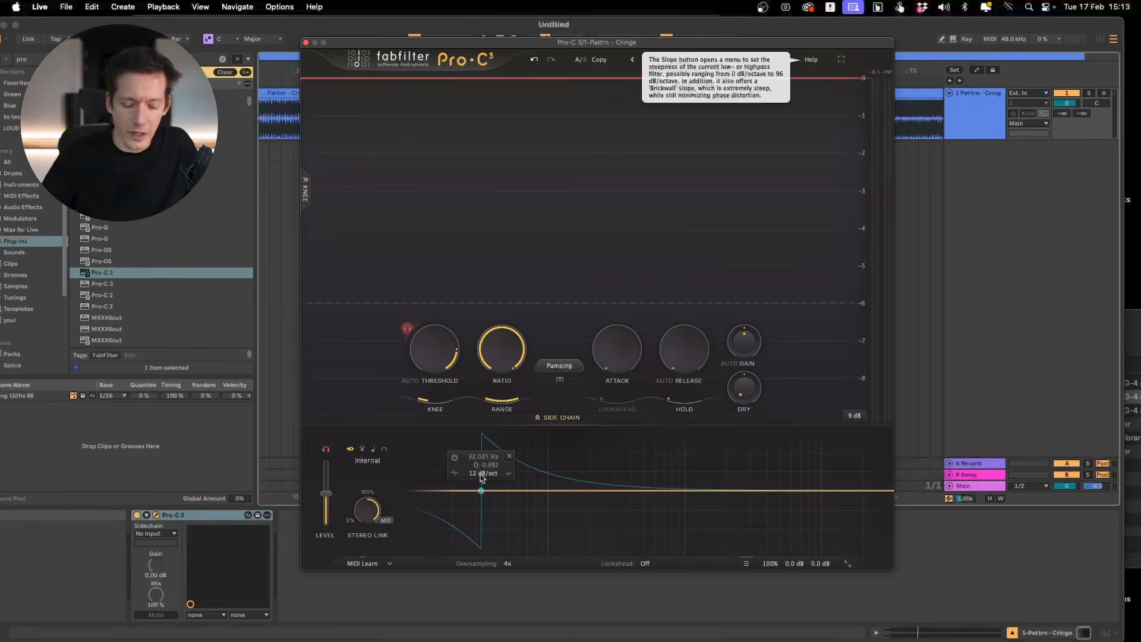
Set the side chain filter to 96 dB/oct at about 210 Hz with a Q of 1.086, comparing it on and off.
click(481, 473)
click(488, 597)
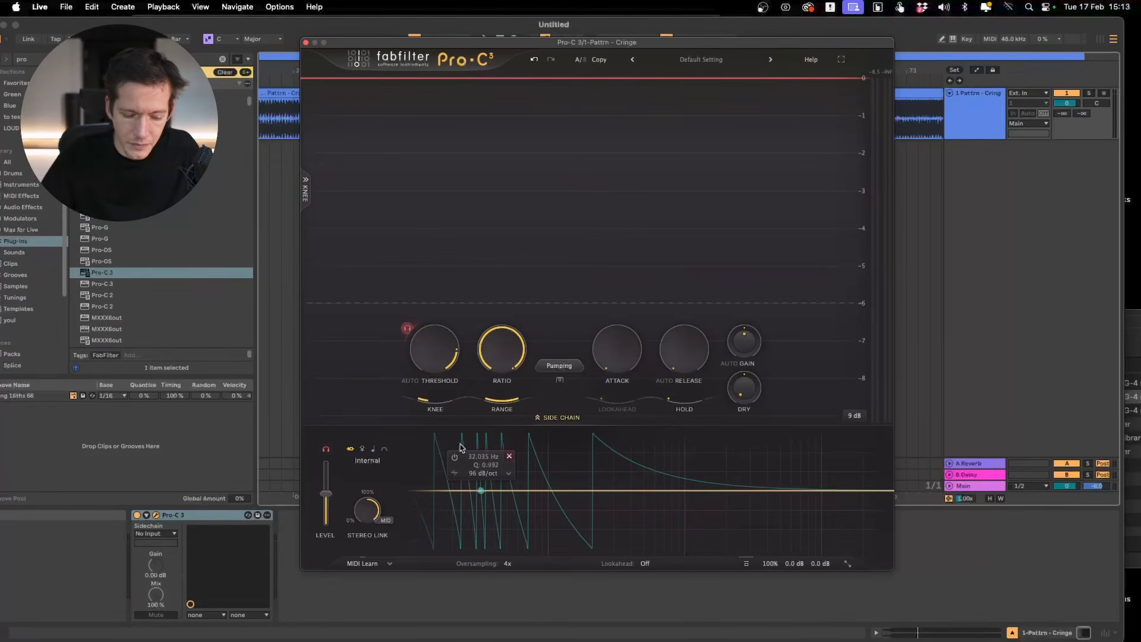
key(space)
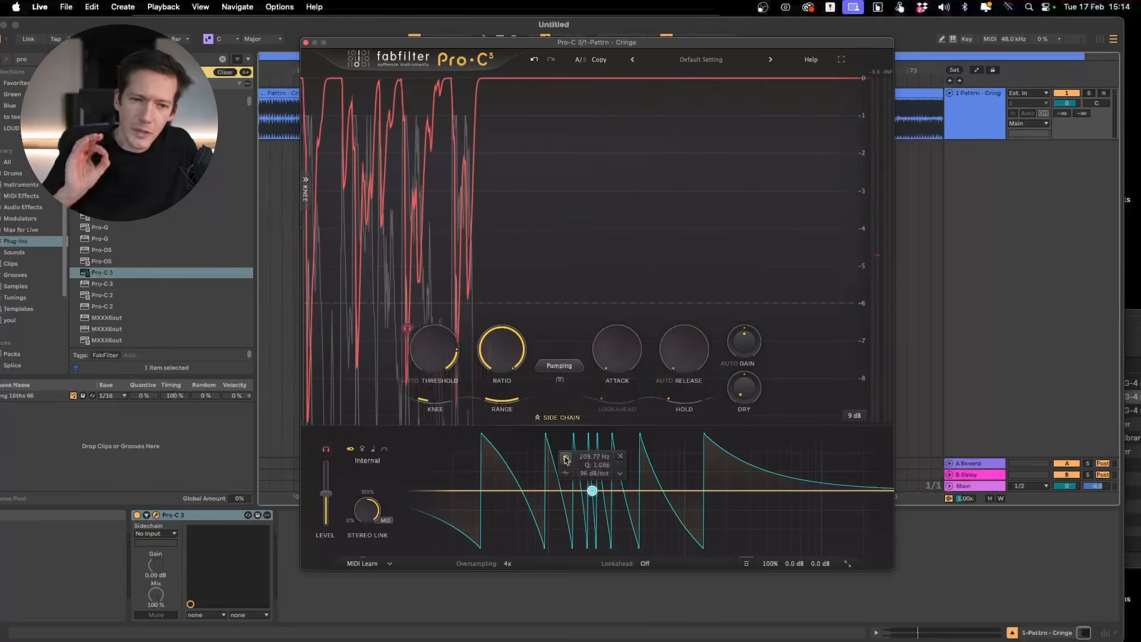
key(space)
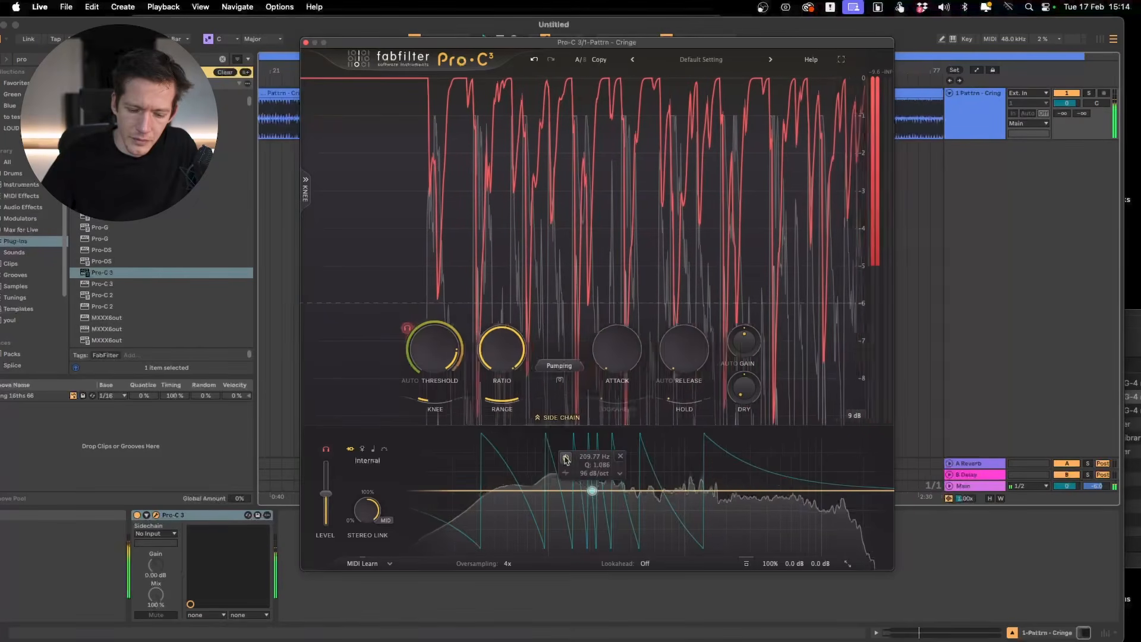
key(space)
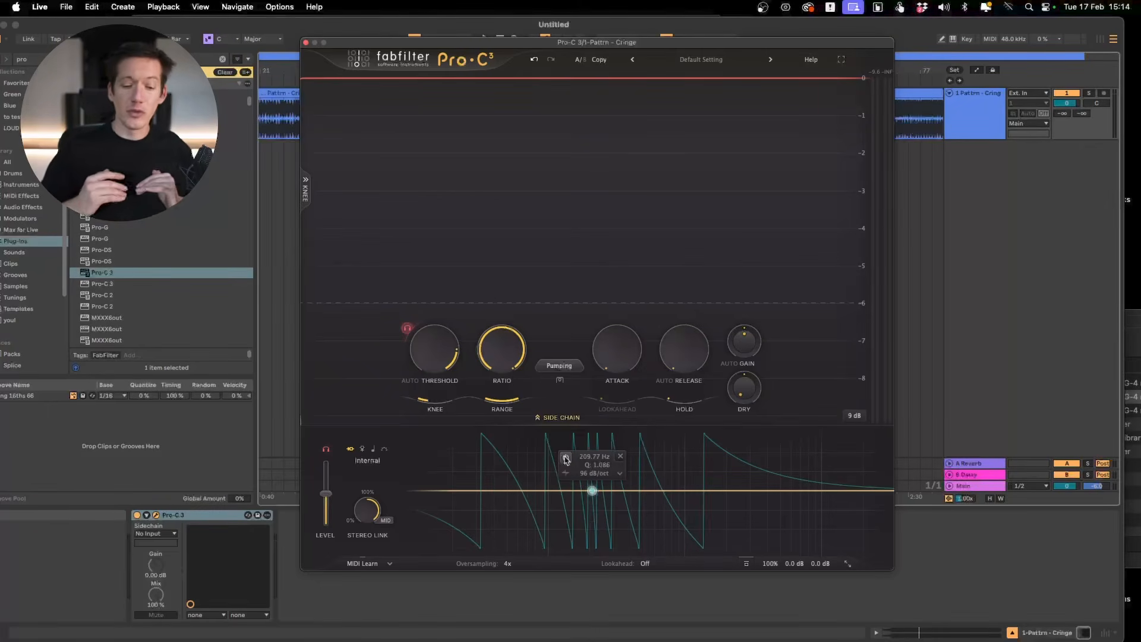
Enable the side chain filter without the triggering audition and retune it to about 110 Hz during playback.
click(565, 458)
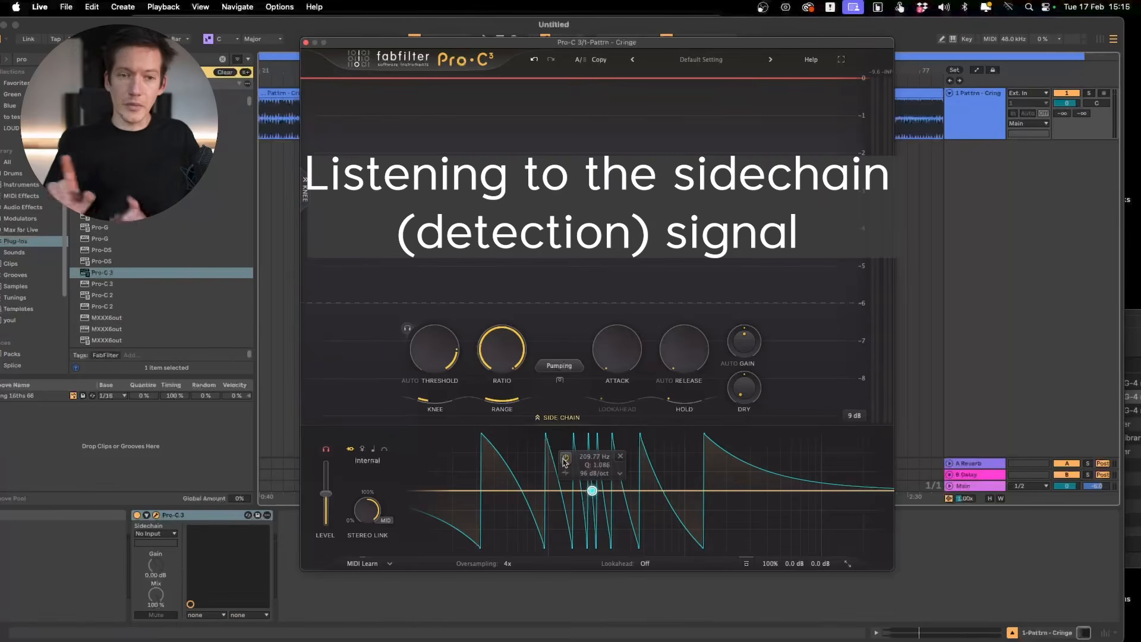
key(space)
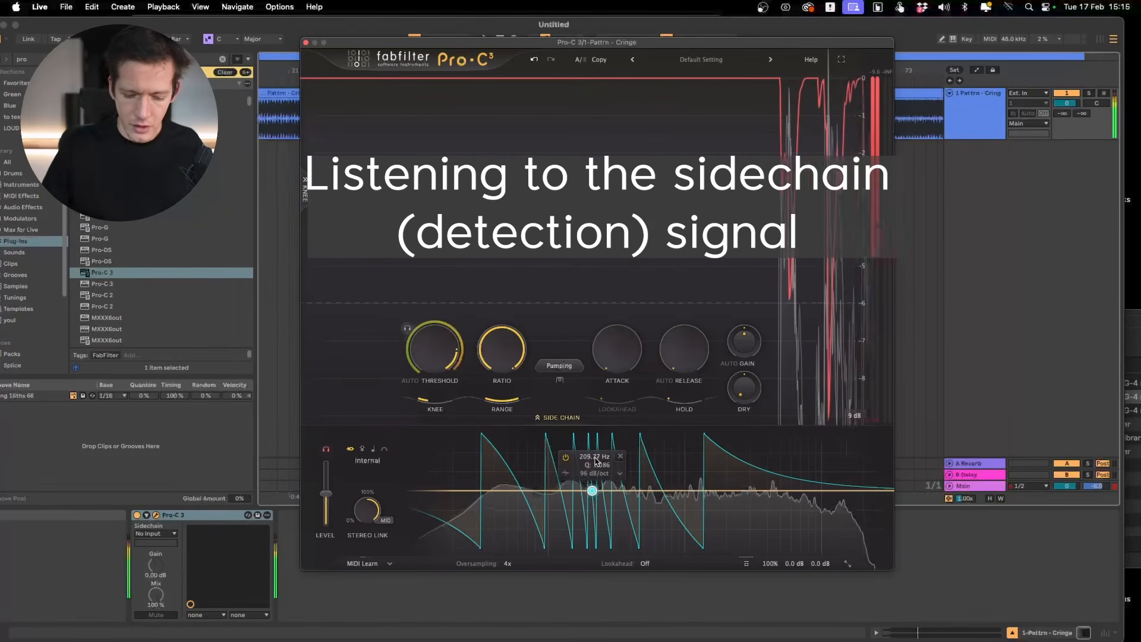
drag(596, 467, 596, 500)
key(space)
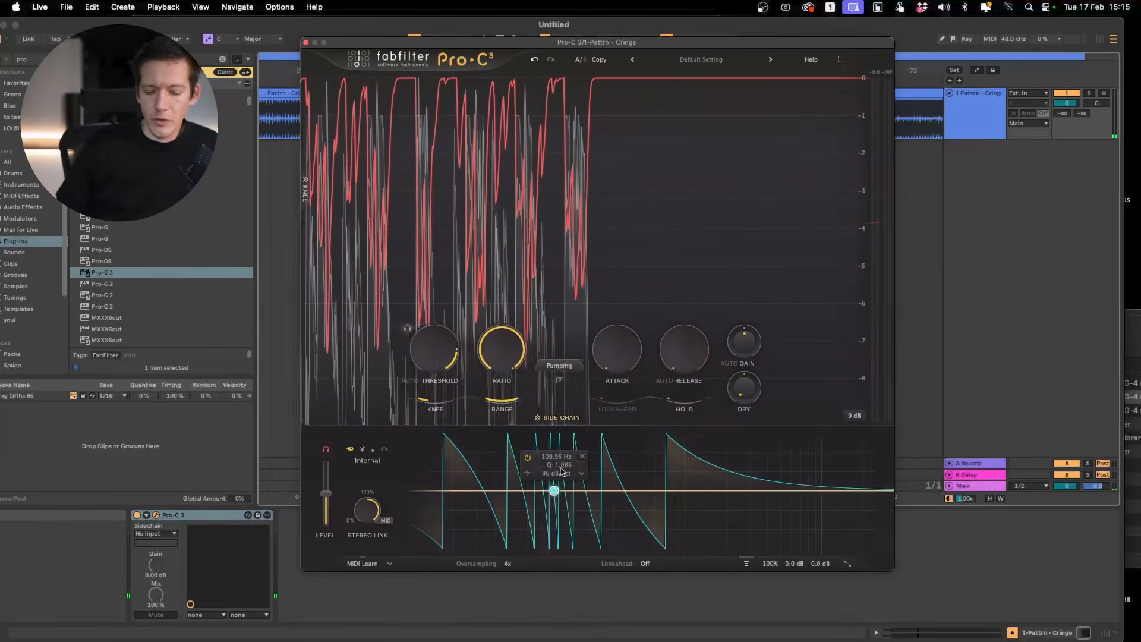
key(space)
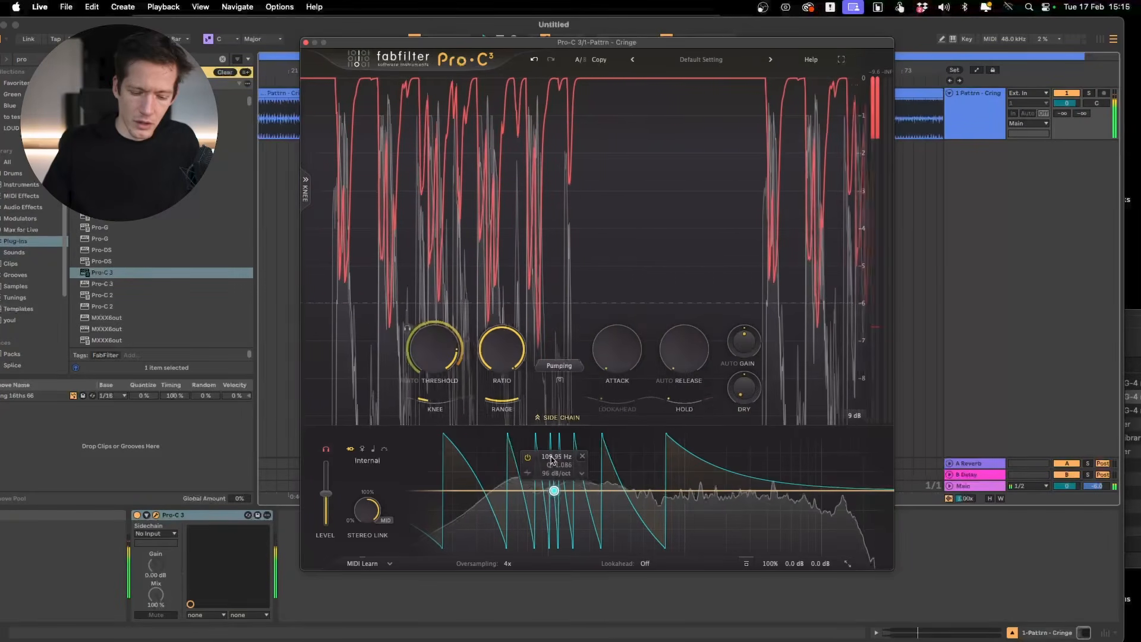
Retune the side chain filter to about 264 Hz in one A/B state and compare playback with the other state's lower filter frequency.
drag(551, 460, 591, 446)
click(578, 59)
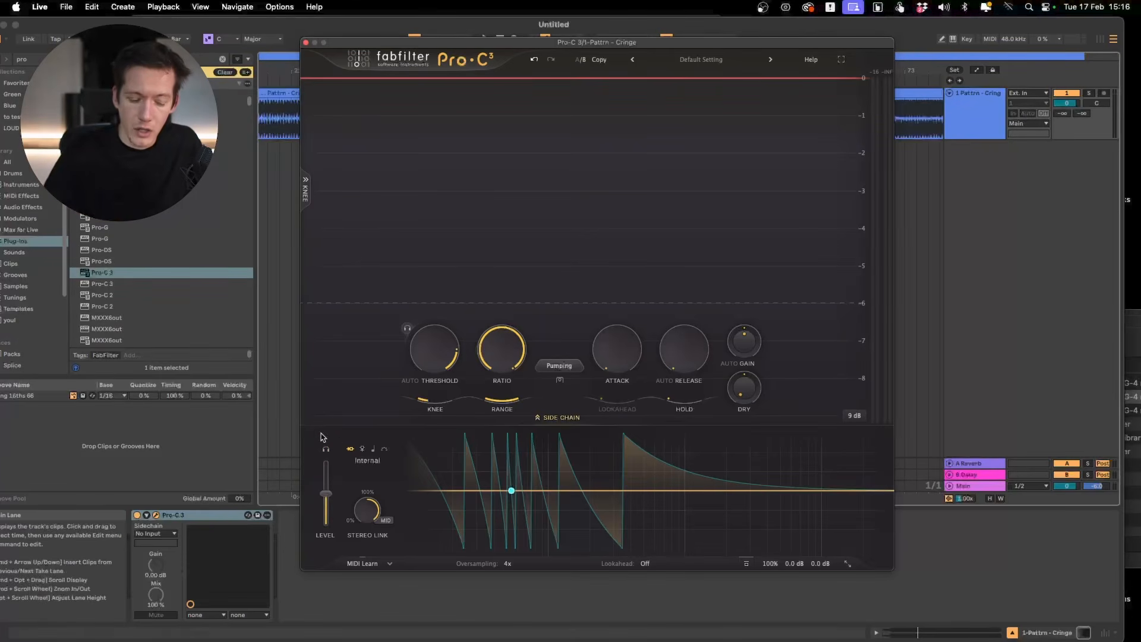
key(space)
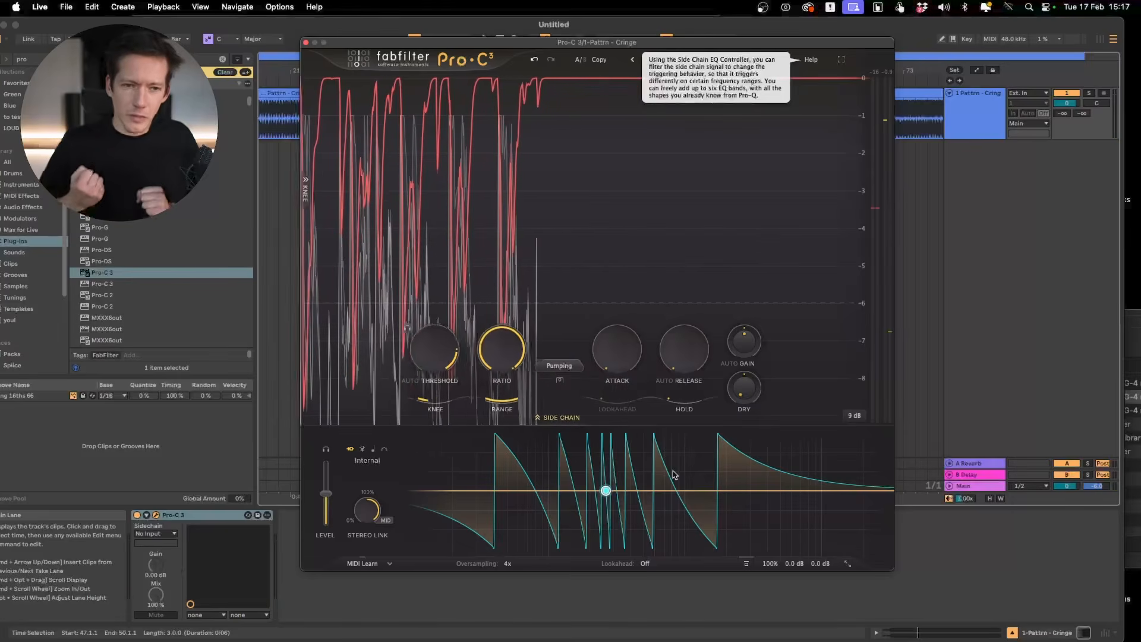
key(space)
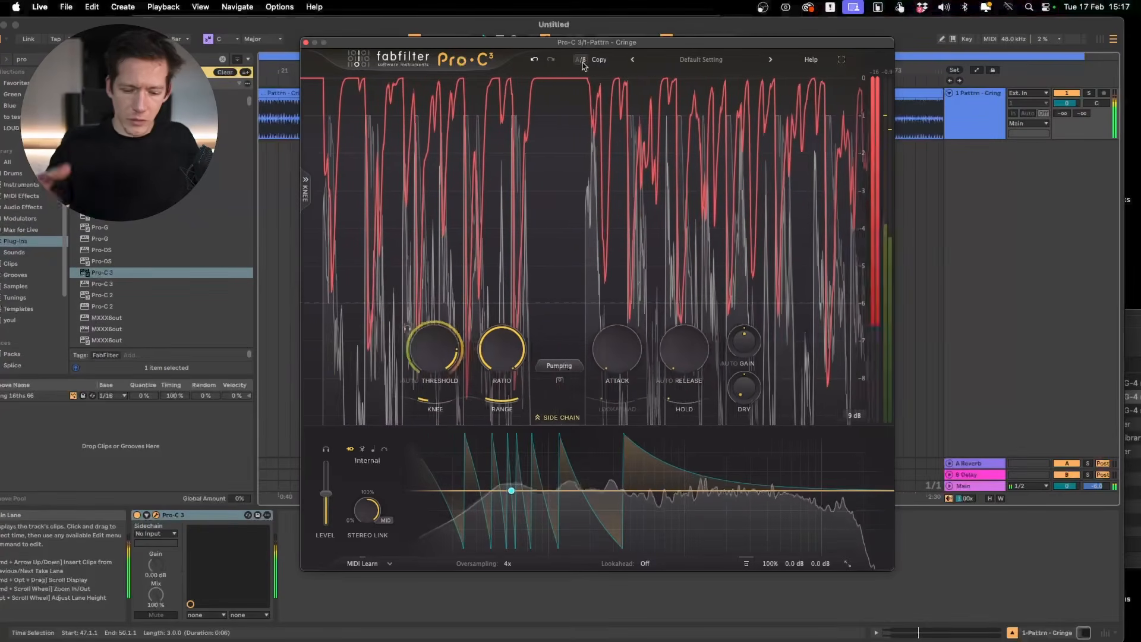
key(space)
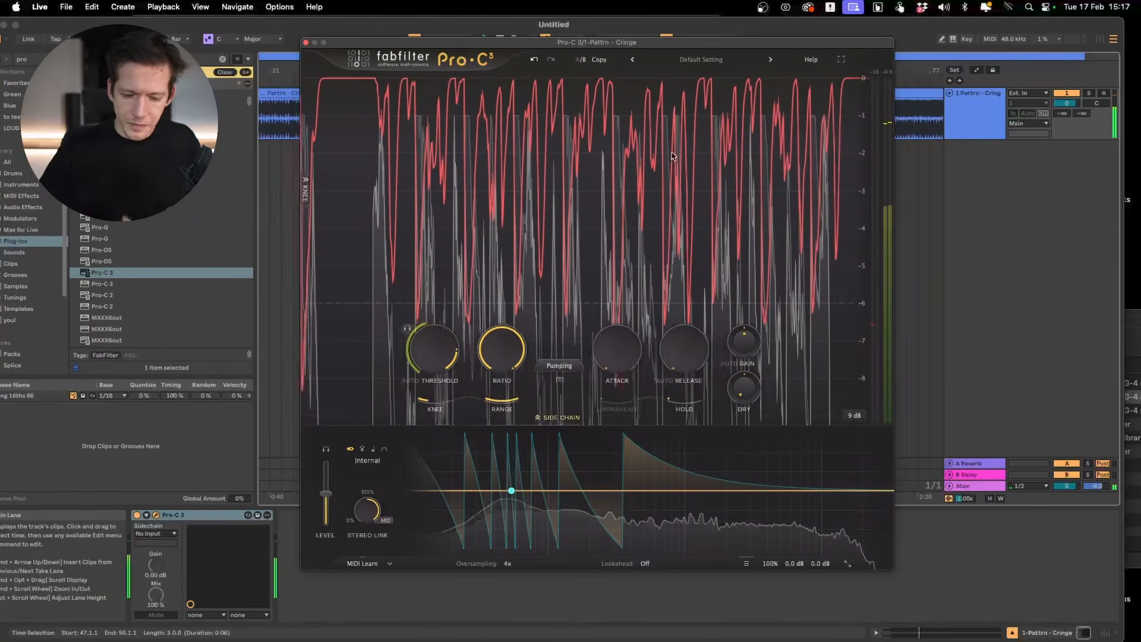
Set the attack to 50 ms in both A/B states and compare the two side chain filter frequencies during playback.
mouse_move(617, 360)
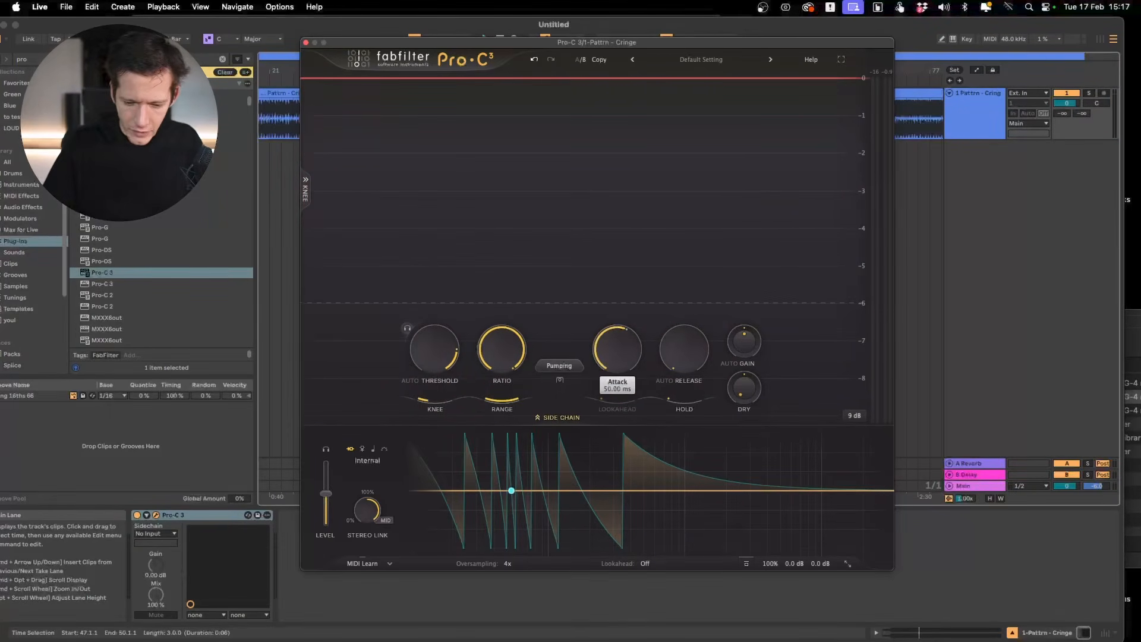
click(580, 65)
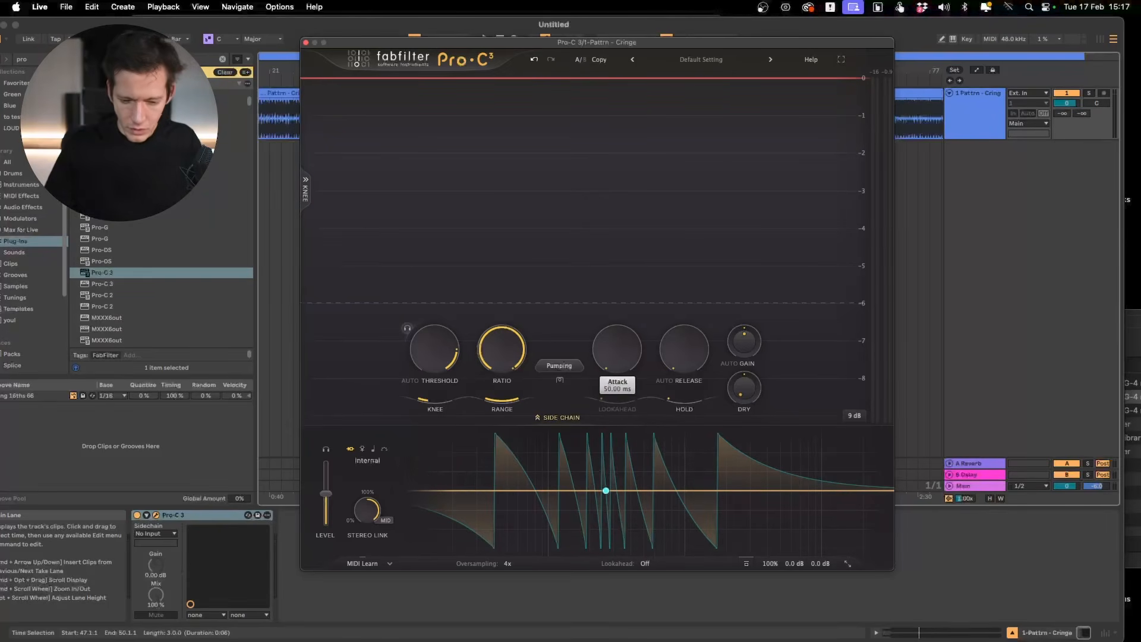
key(space)
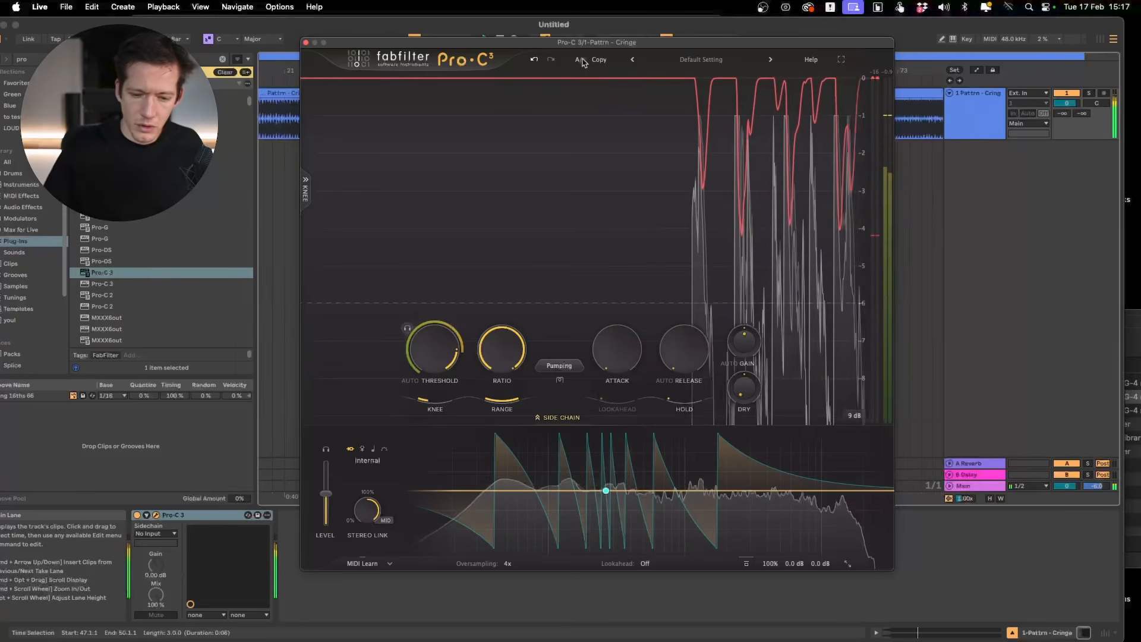
click(580, 60)
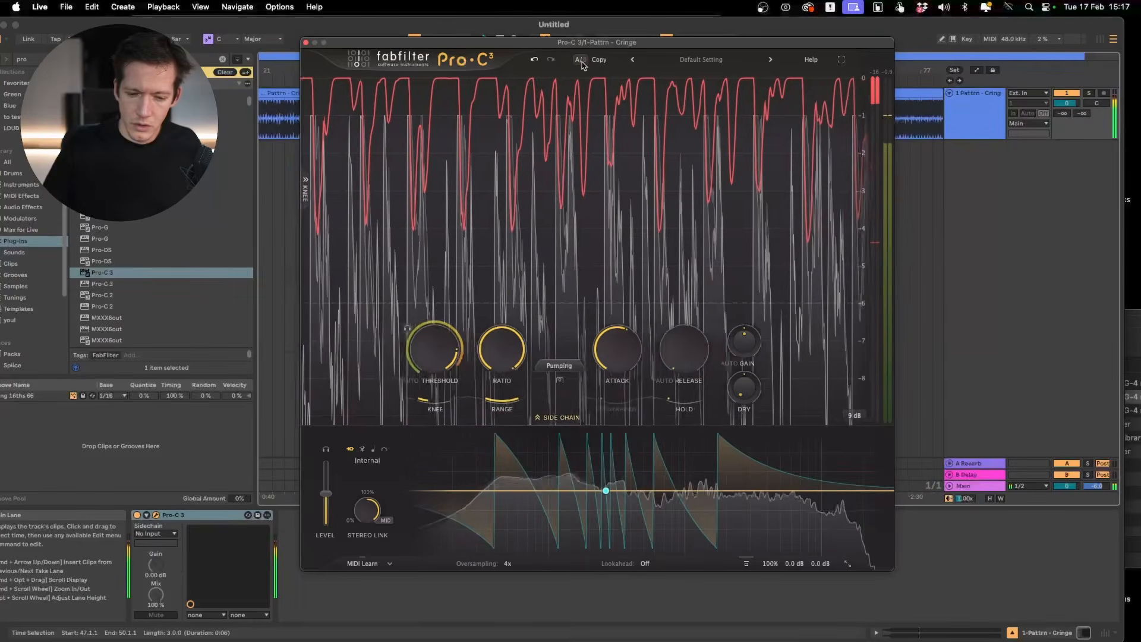
Raise the attack to 80 ms in both A/B states and compare their triggering during playback.
key(space)
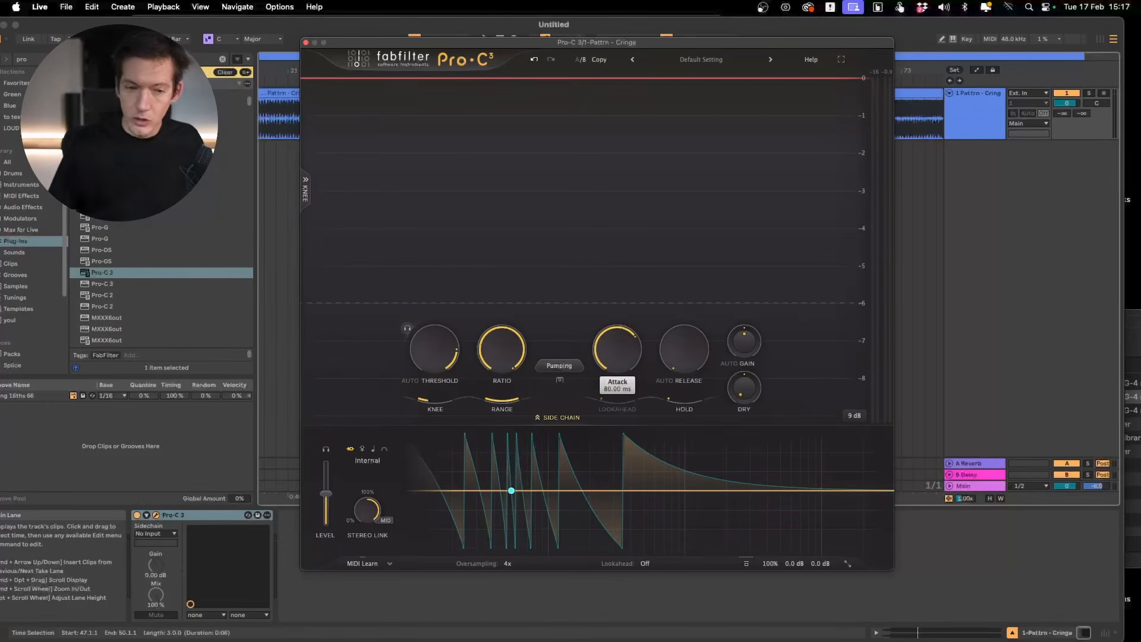
key(space)
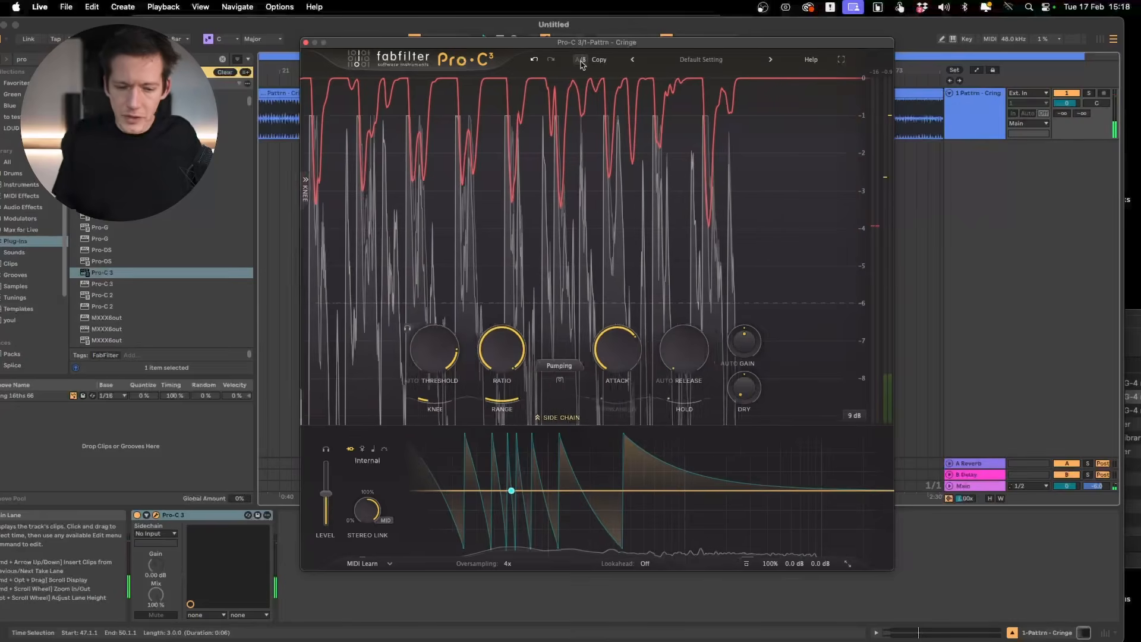
key(space)
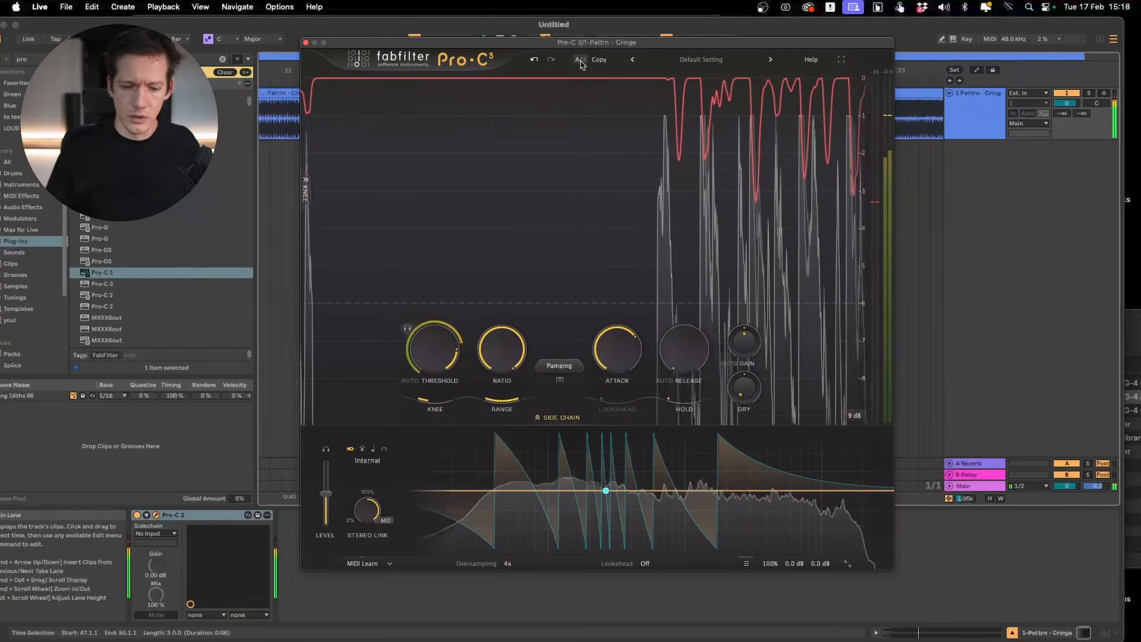
key(space)
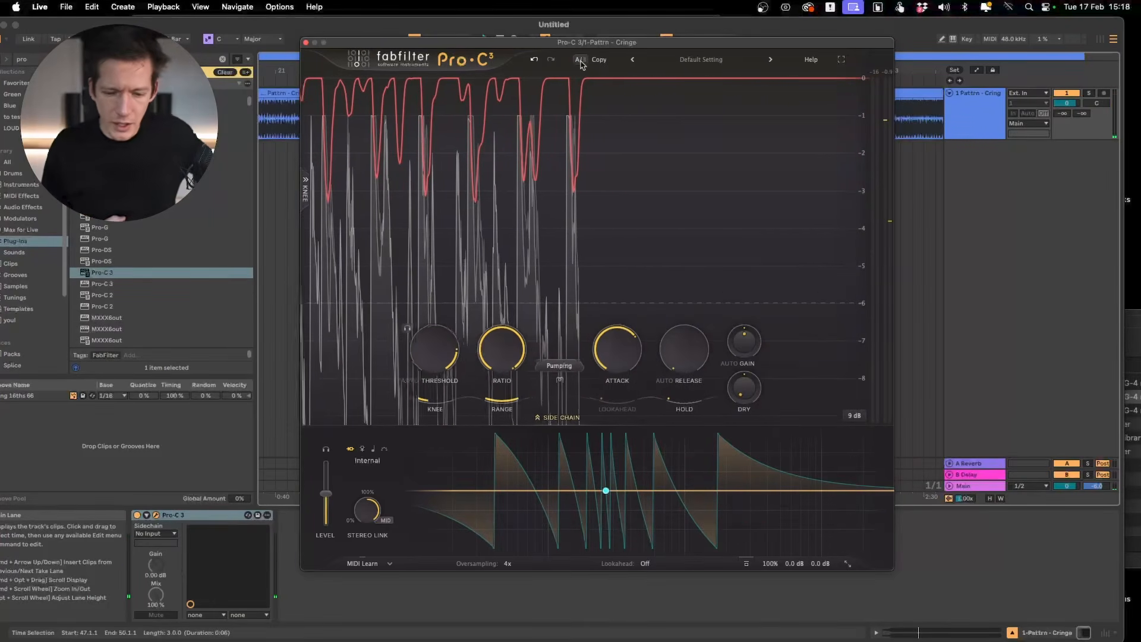
In the state with the higher filter frequency, set the side chain filter's Q to 40 and compare playback with the filter on and off.
drag(606, 490, 512, 491)
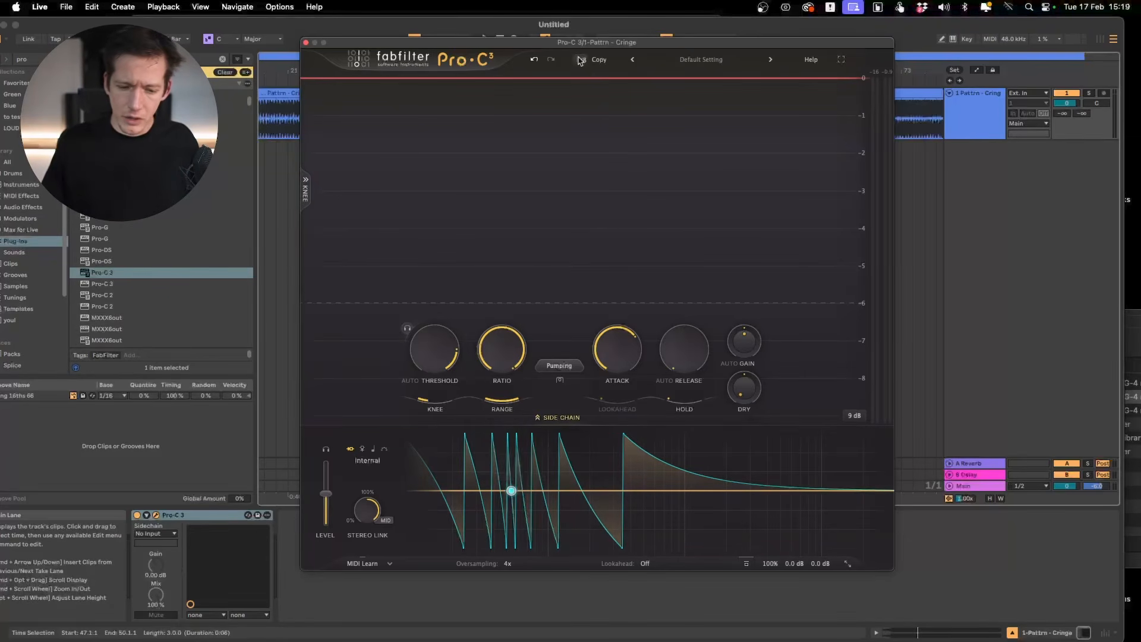
drag(511, 490, 605, 490)
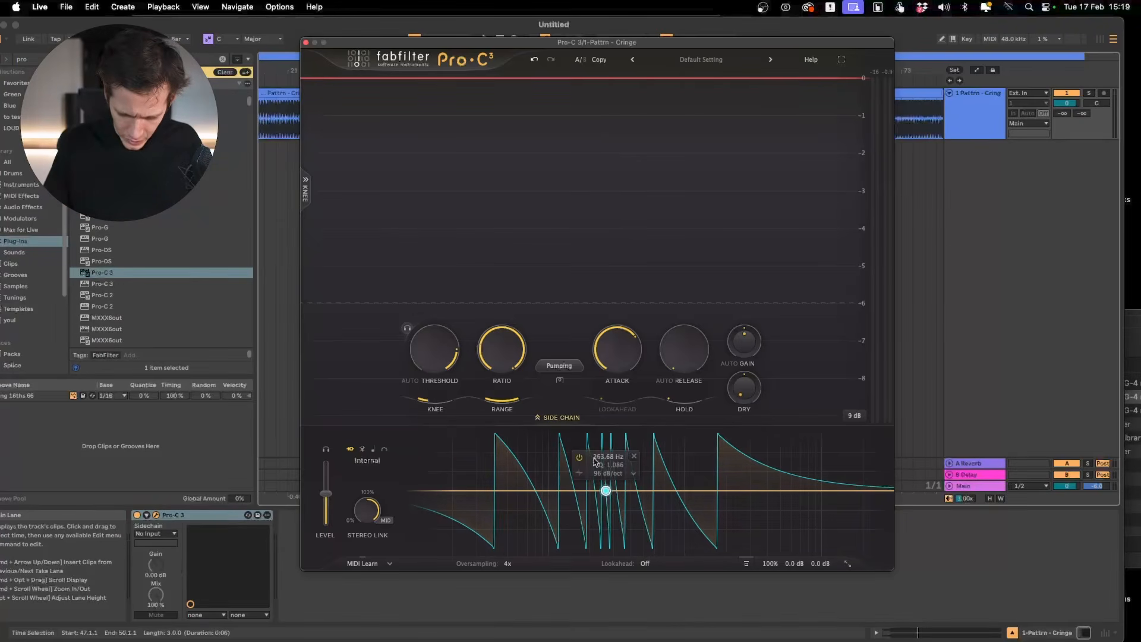
key(space)
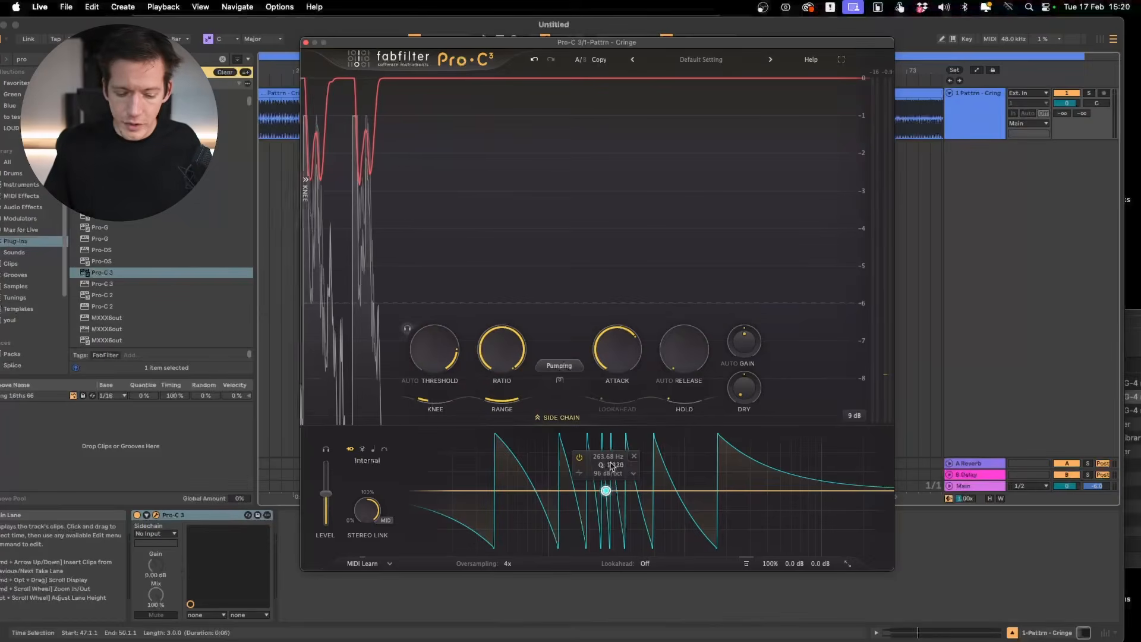
key(space)
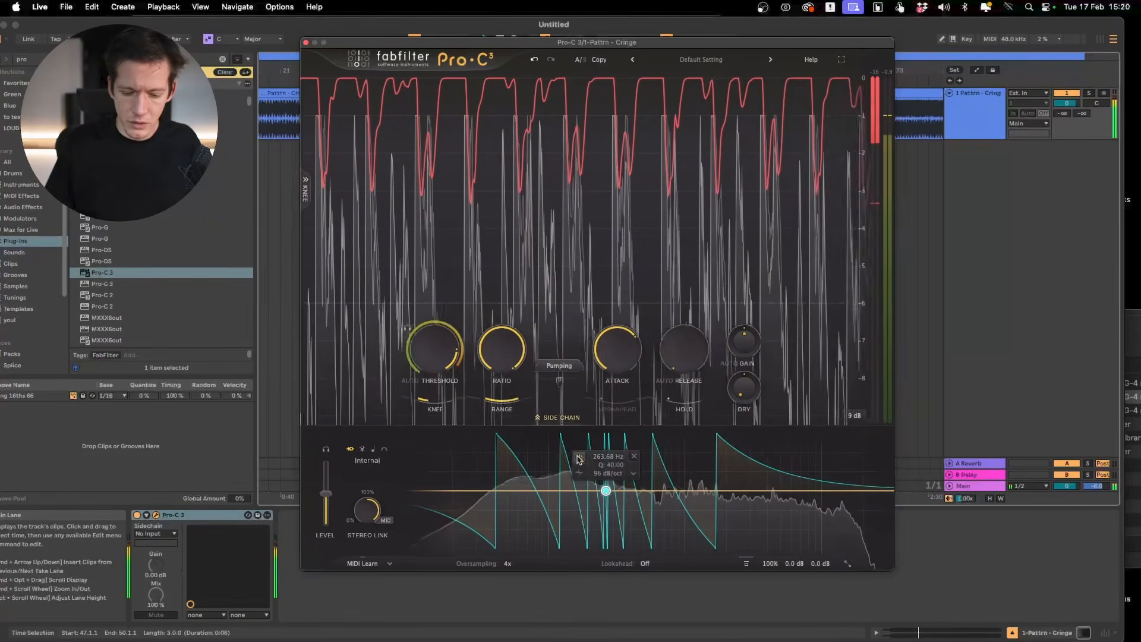
click(579, 458)
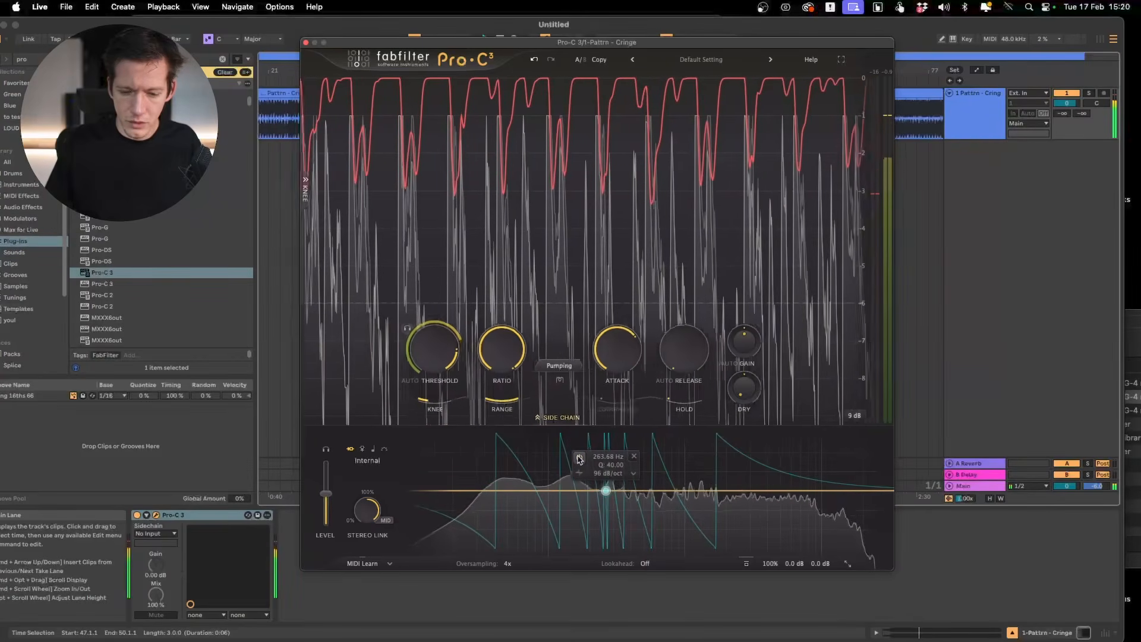
click(580, 458)
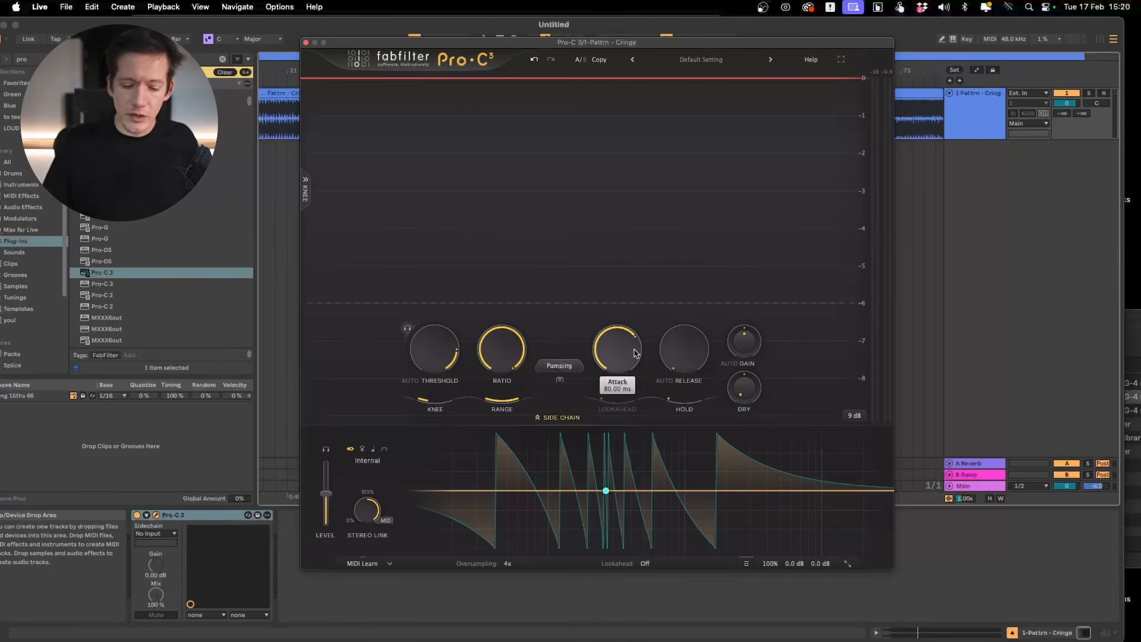
mouse_move(636, 352)
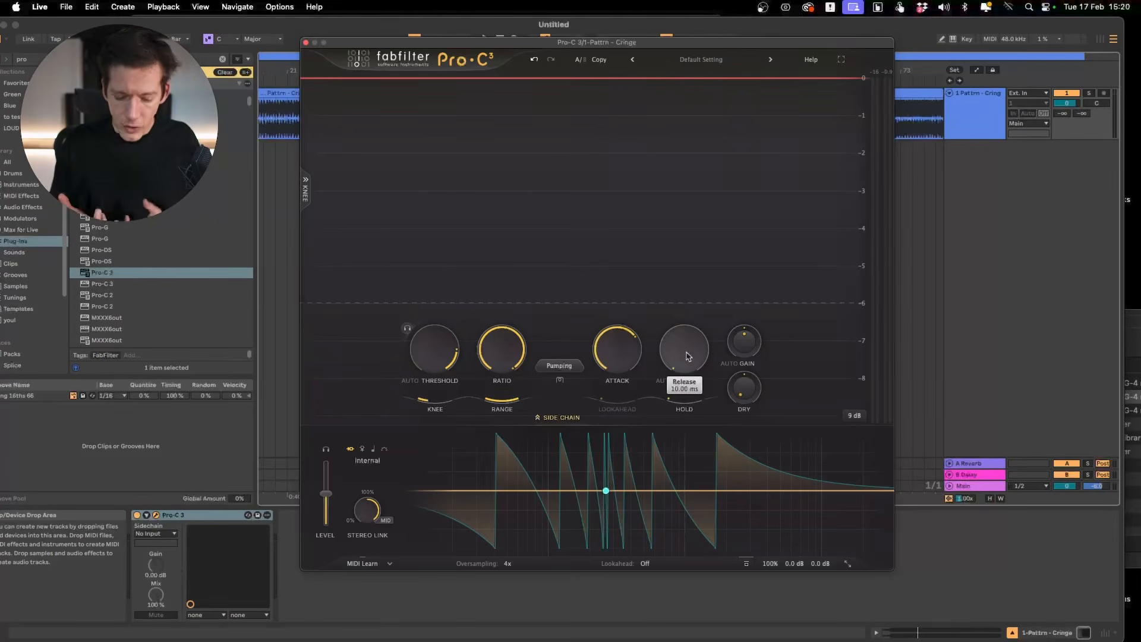
mouse_move(686, 357)
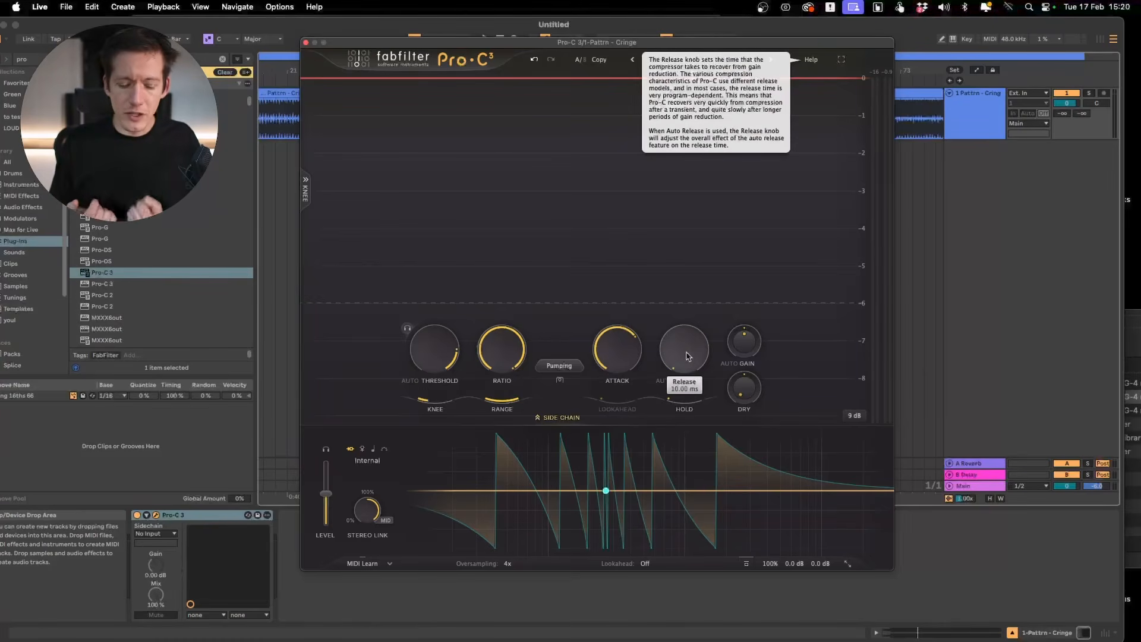